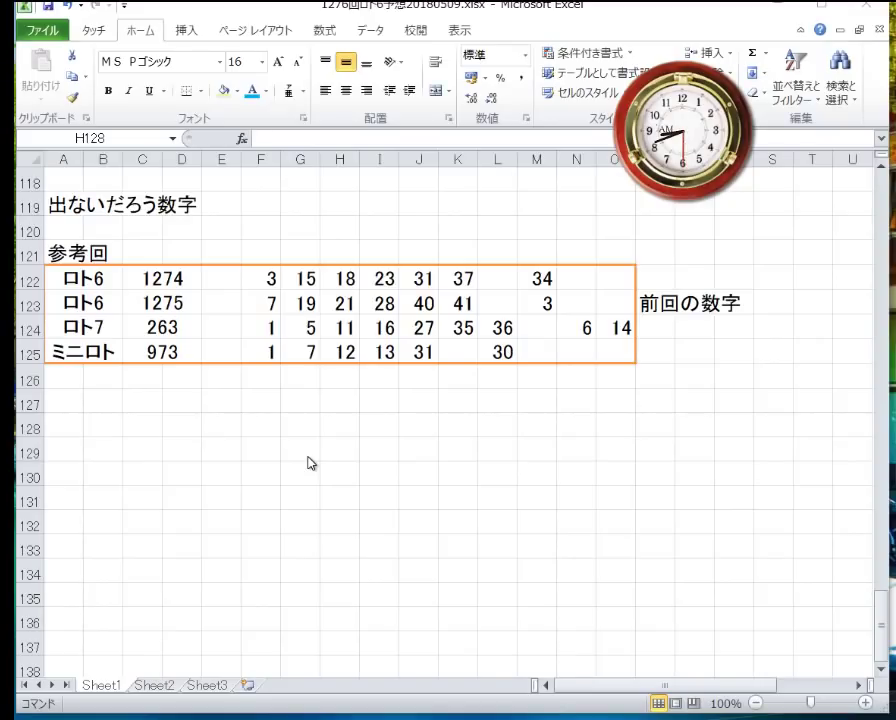
Step: Review the past draw results, the extracted-number lists, the prediction notes and the reference draws on Sheet1
scroll(416, 473, "up", 6)
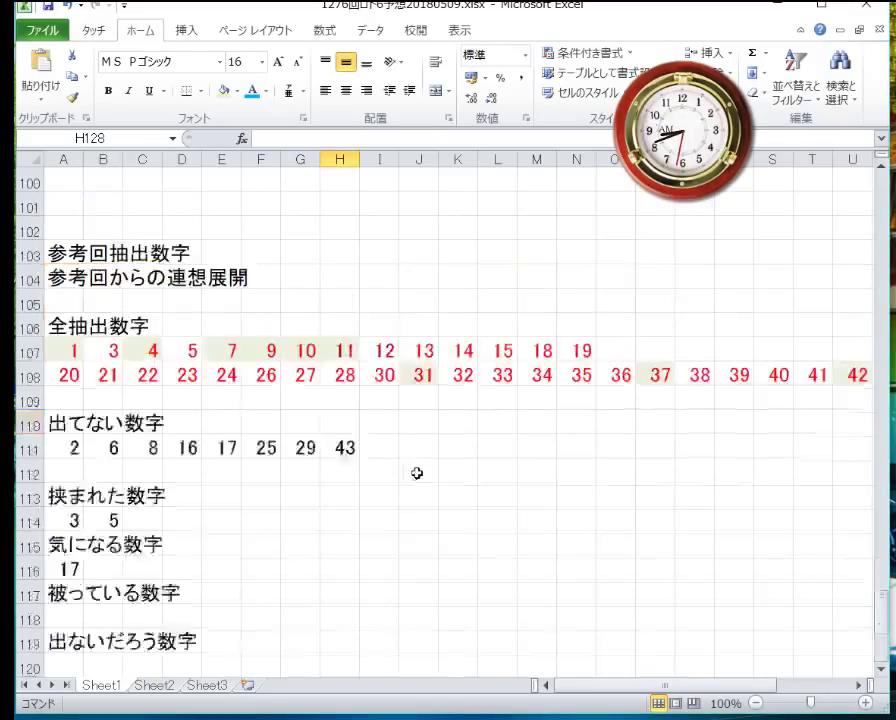
scroll(416, 473, "up", 20)
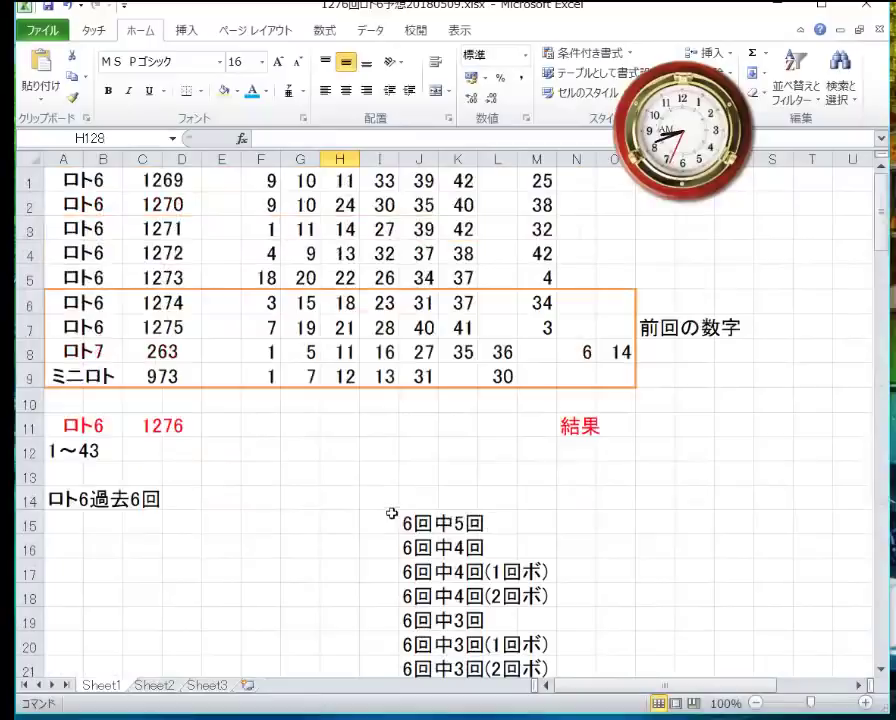
left_click_drag(530, 327, 112, 190)
scroll(160, 450, "down", 2)
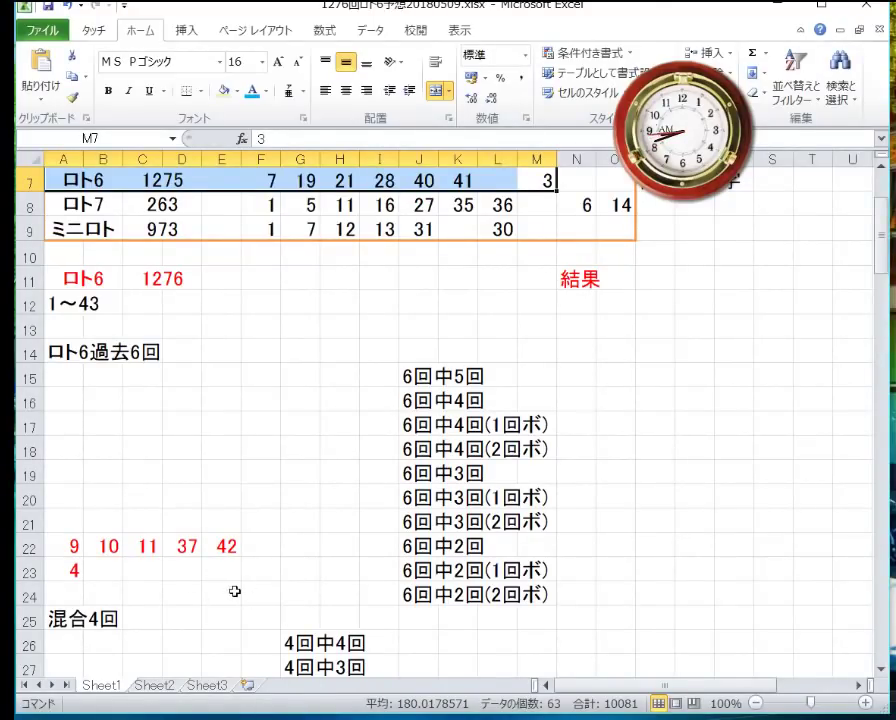
scroll(237, 591, "up", 2)
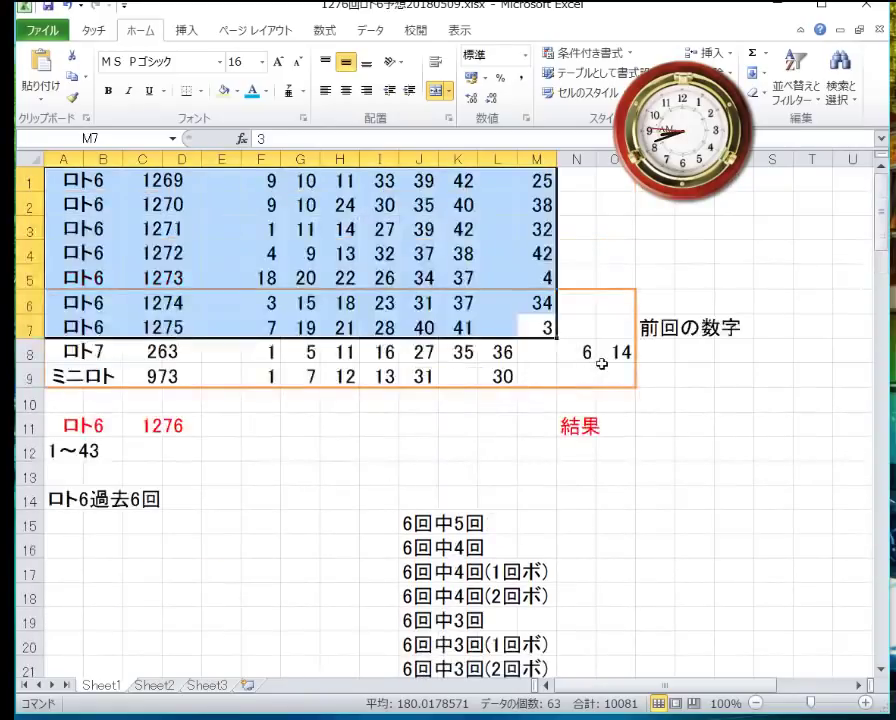
left_click_drag(601, 368, 118, 308)
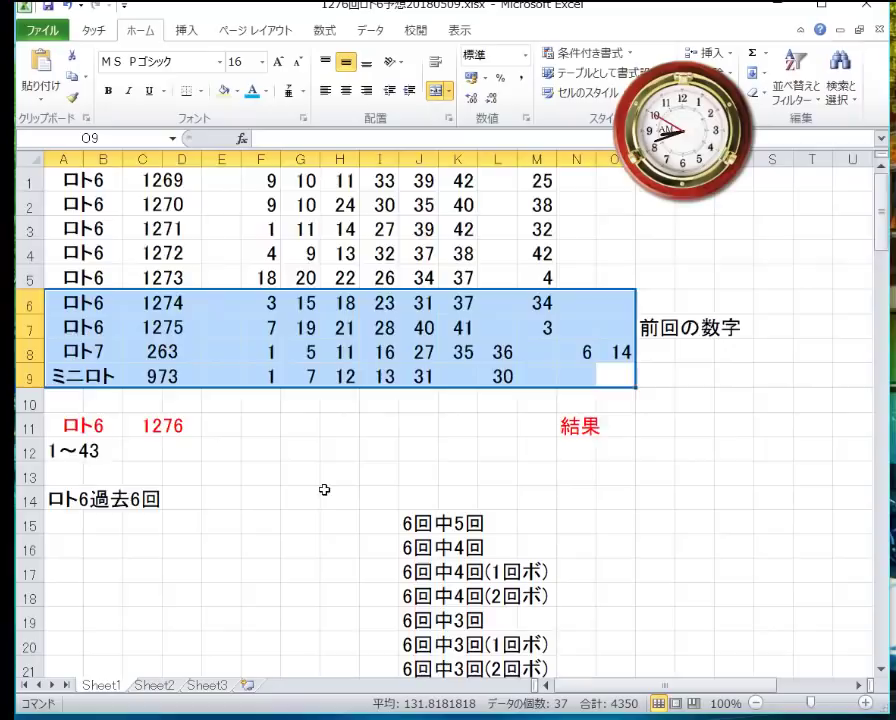
scroll(324, 489, "down", 5)
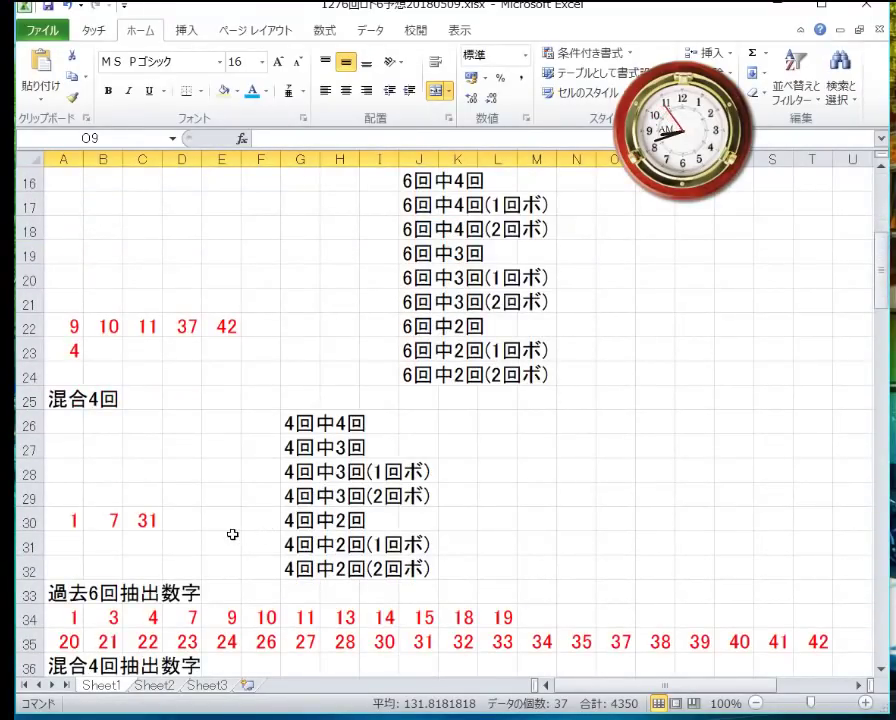
scroll(254, 538, "down", 4)
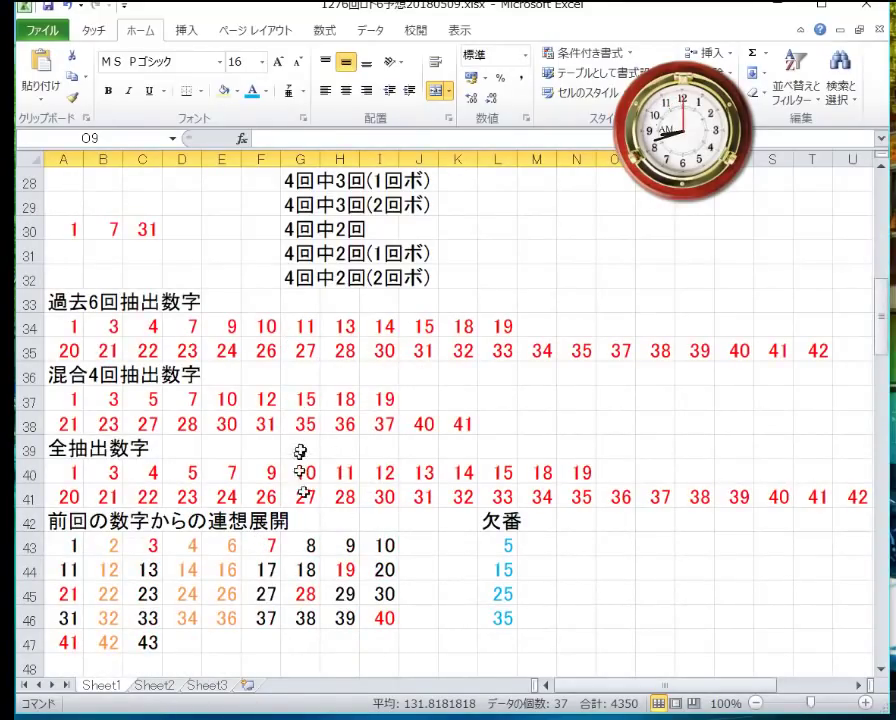
scroll(362, 500, "down", 3)
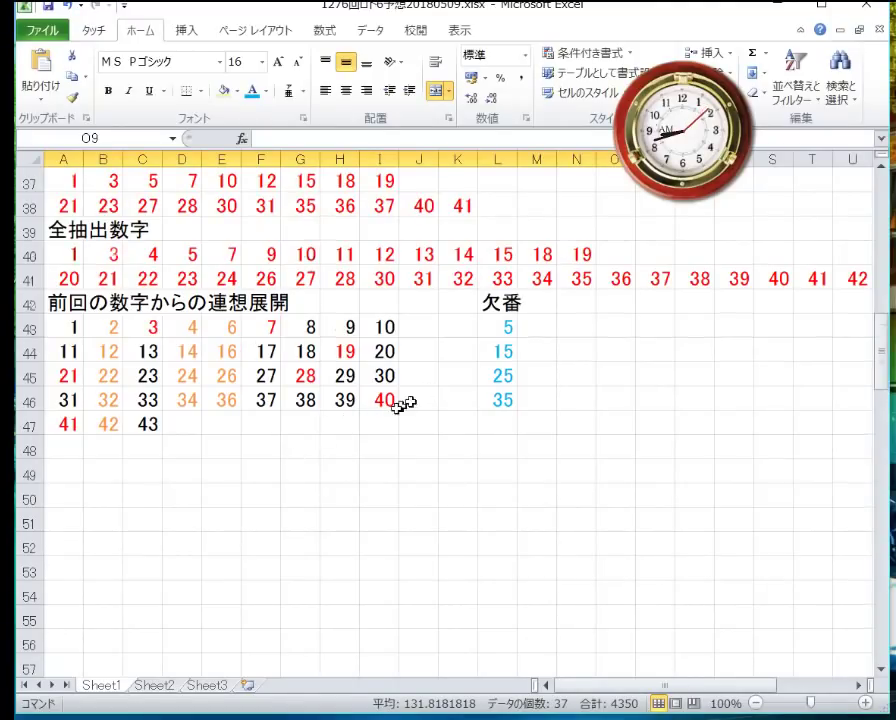
scroll(398, 403, "down", 13)
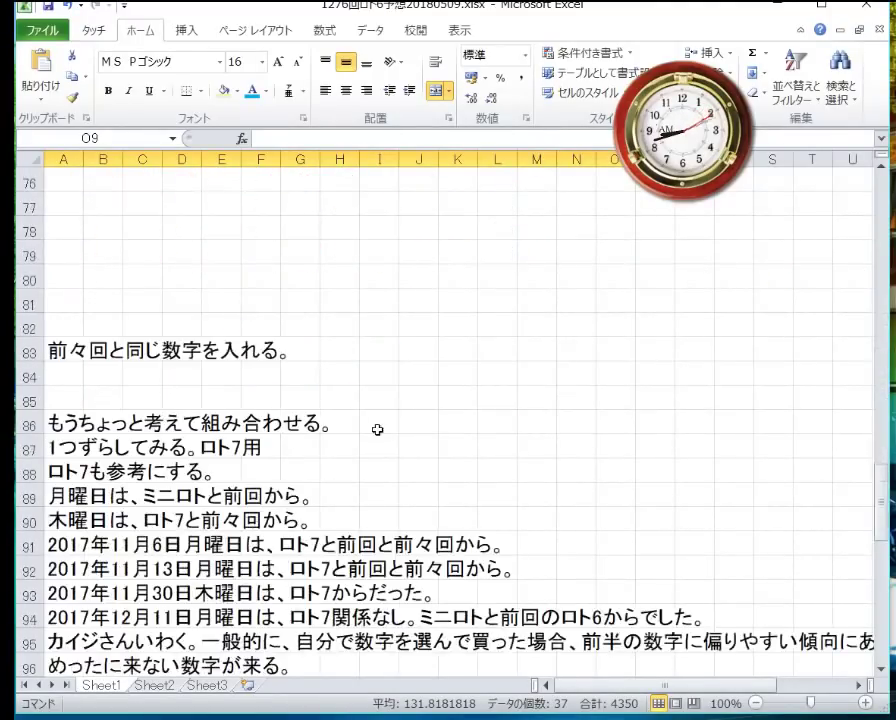
scroll(377, 430, "down", 8)
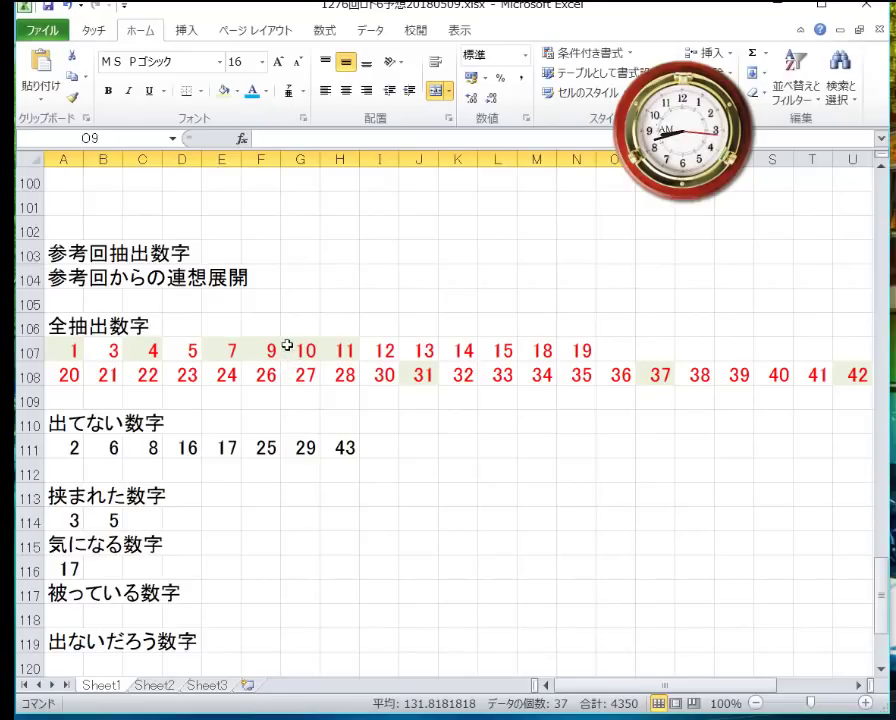
scroll(288, 344, "down", 1)
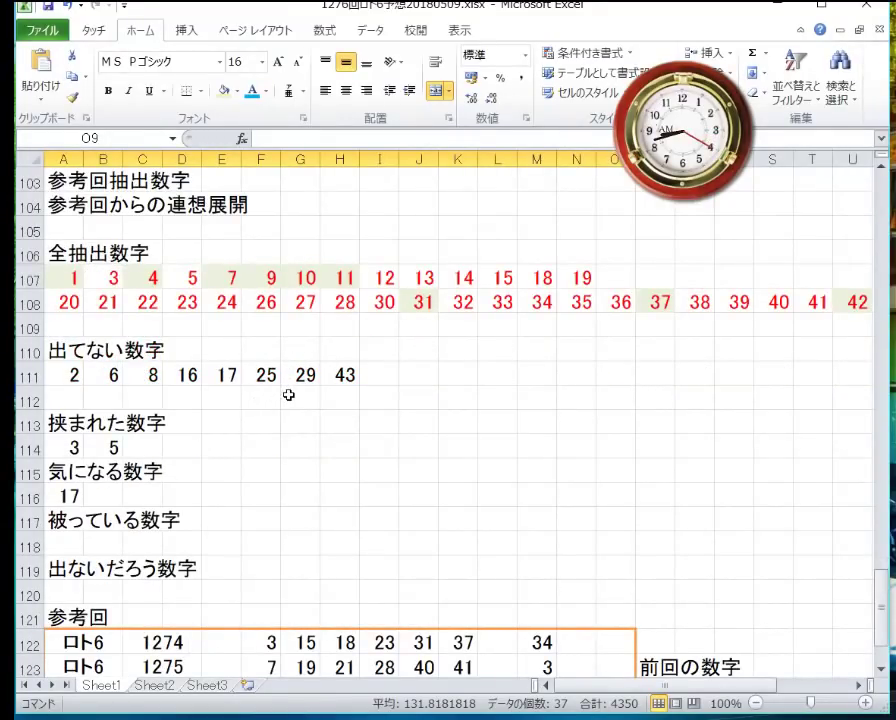
scroll(274, 410, "down", 2)
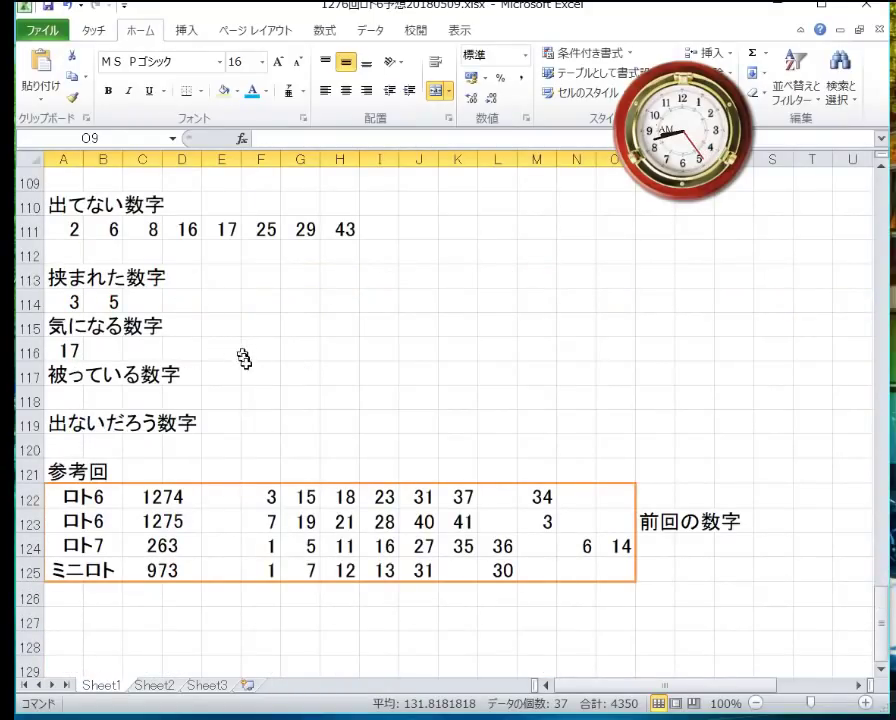
scroll(278, 474, "down", 3)
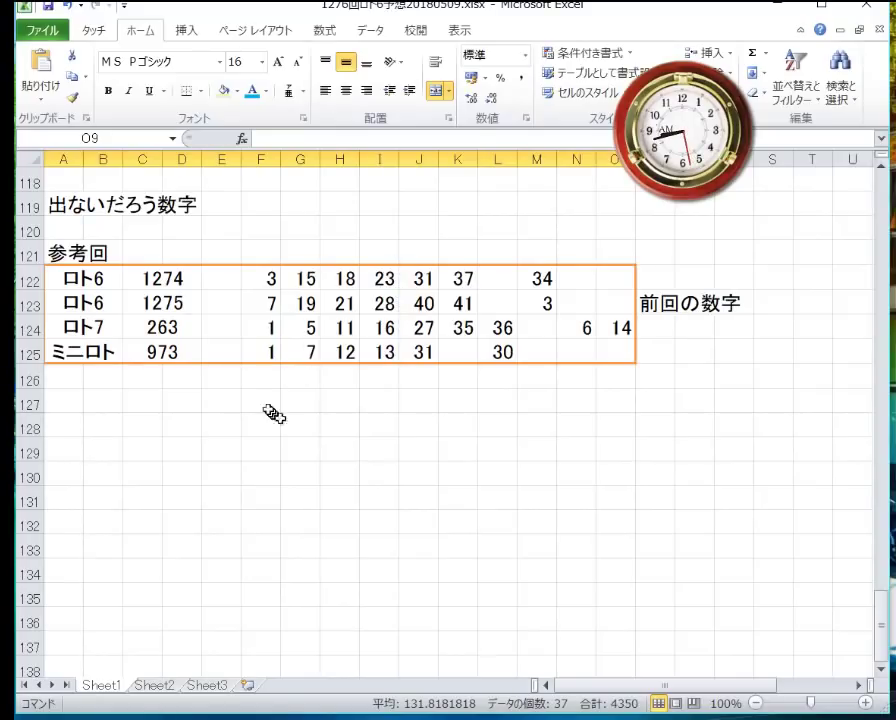
Step: Enter the values 1, 5, 1, 5, 2 and 2 down cells A129 to A134, below the reference draws
left_click(221, 449)
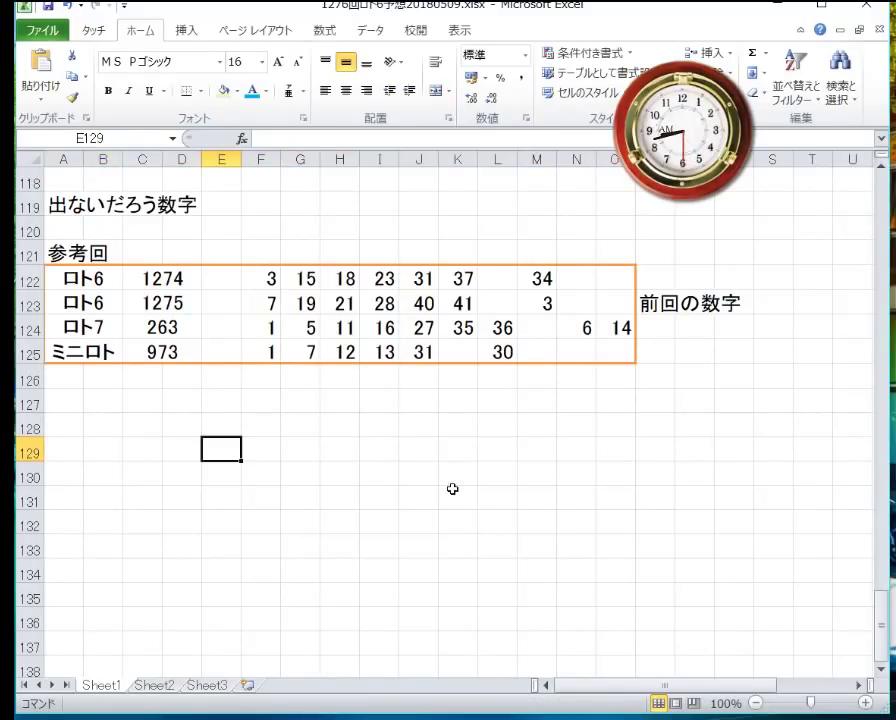
key("Left")
key("Left")
key("Left")
key("Left")
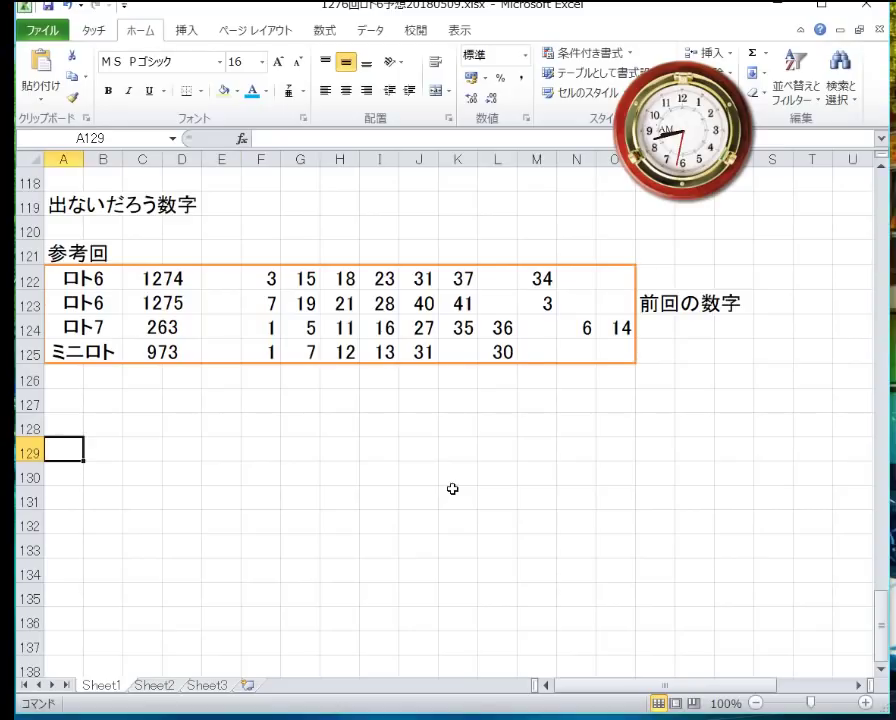
type("1")
key("Return")
type("5")
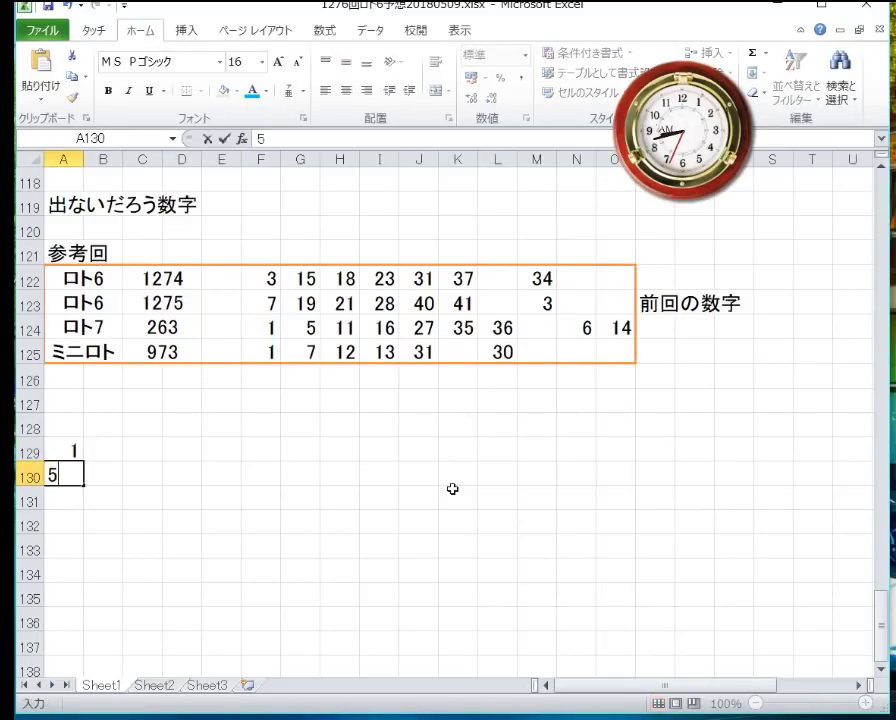
key("Return")
type("1")
key("Return")
type("5")
key("Return")
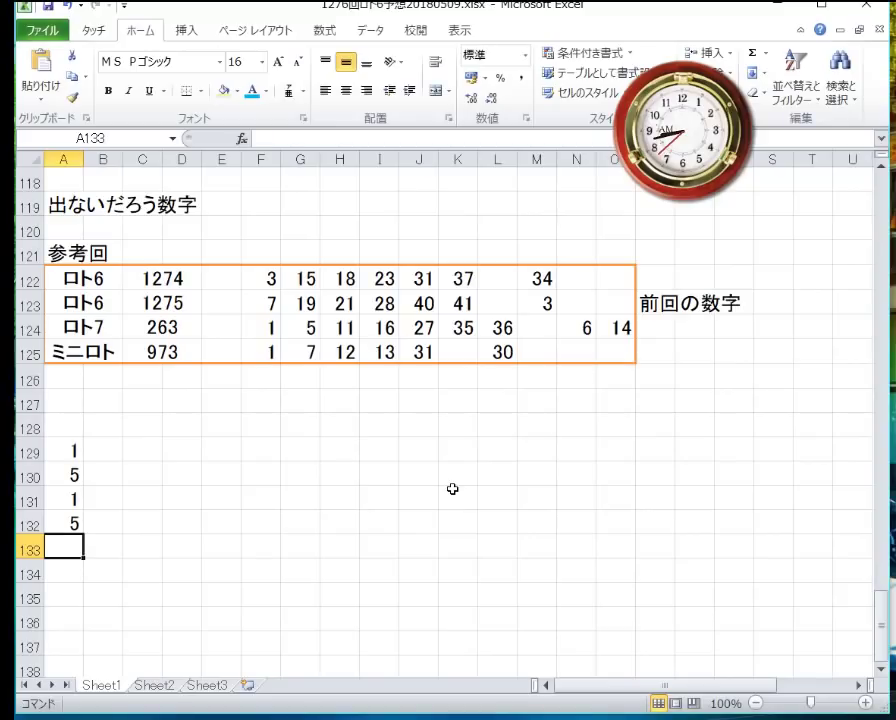
type("2")
key("Return")
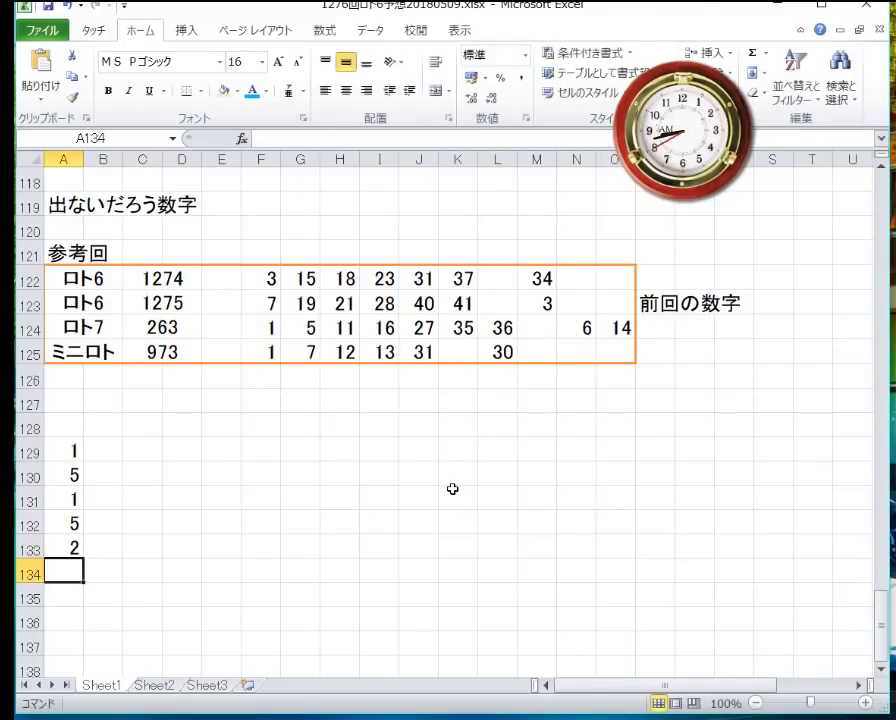
type("2")
key("Return")
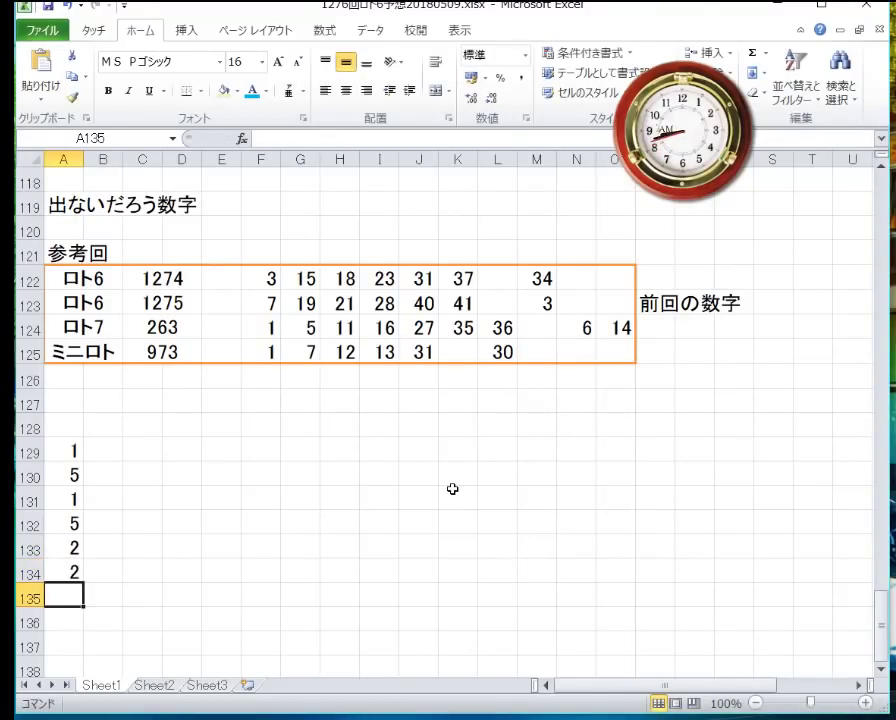
Step: Change cell A130 to 1 and cell A131 to 5
key("Up")
key("Up")
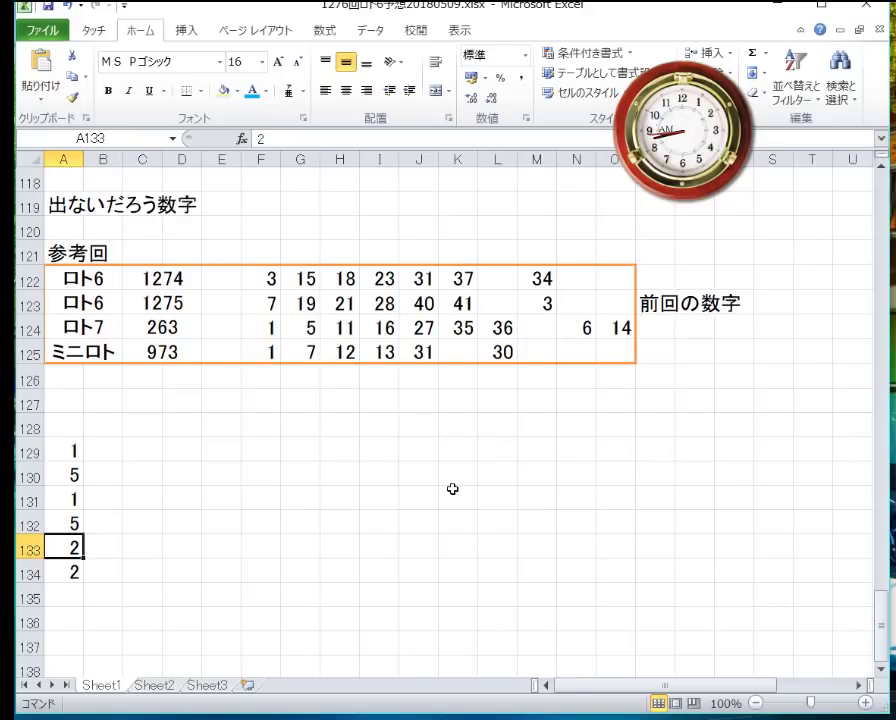
key("Up")
key("Up")
key("Up")
type("1")
key("Return")
type("2")
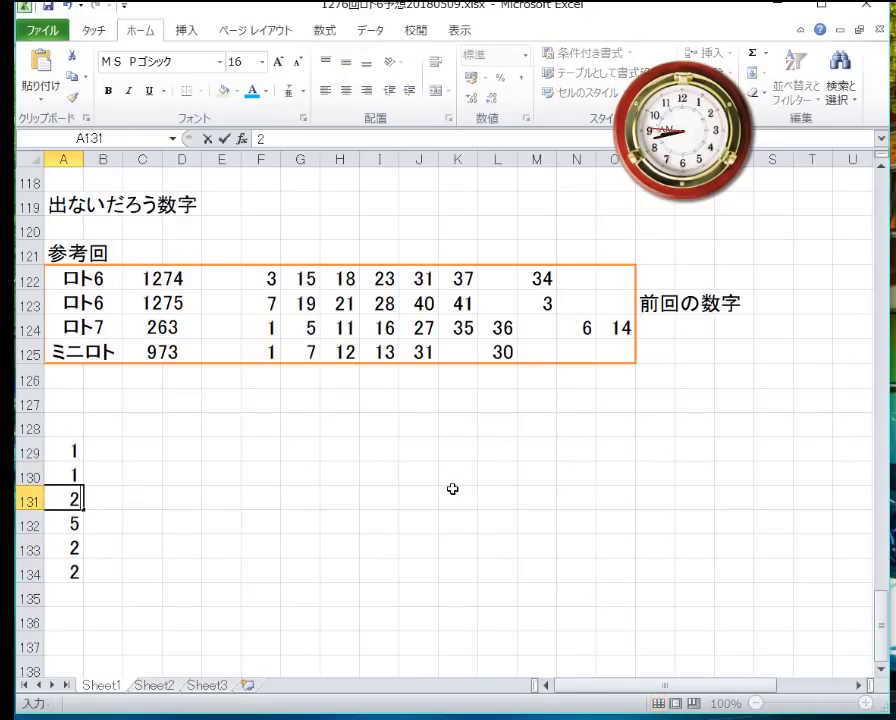
type("5")
key("Return")
key("Up")
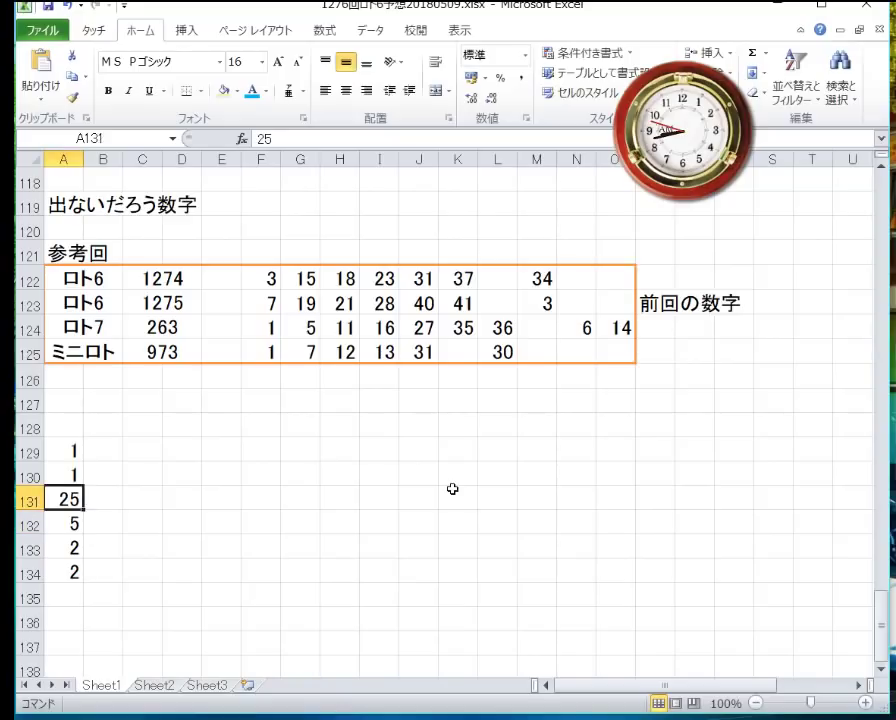
type("5")
key("Return")
Step: Set cell A131 to 1 and cells A133 and A134 to 5, grouping equal numbers together
key("Down")
key("Down")
key("Up")
key("Up")
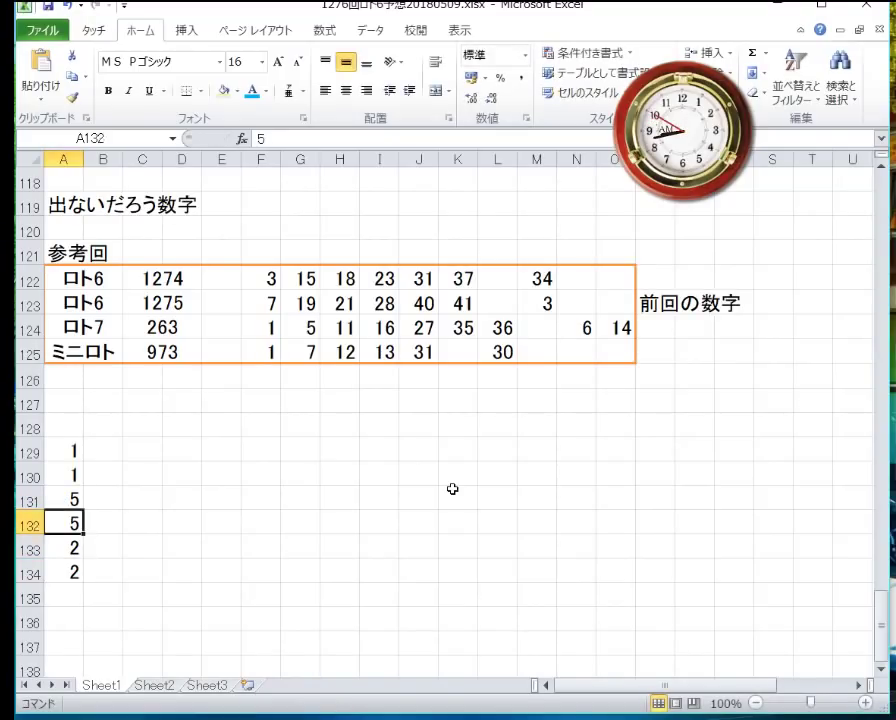
key("Up")
type("1")
key("Return")
key("Return")
type("5")
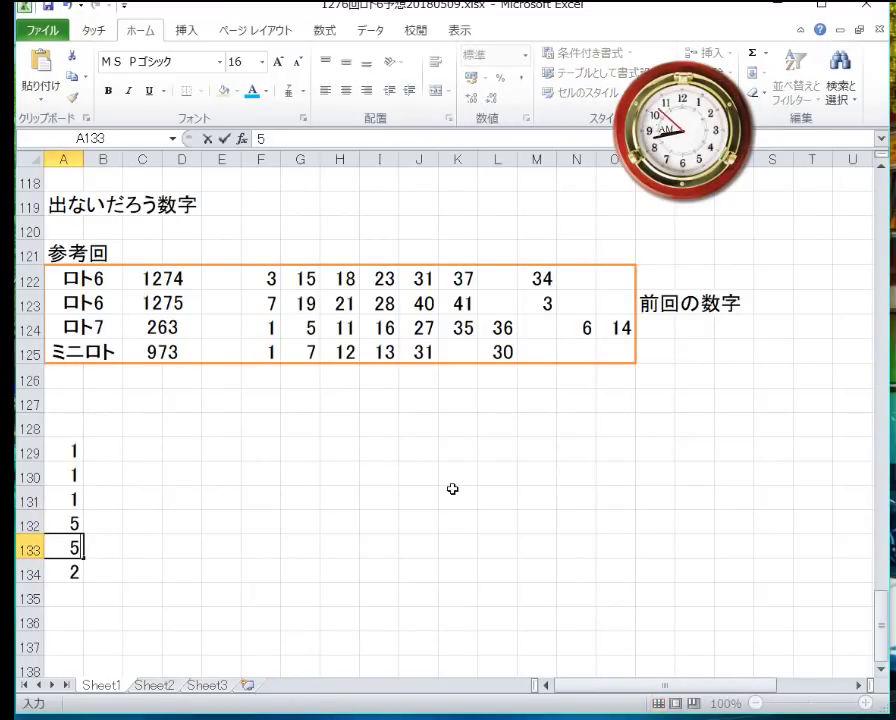
key("Return")
type("5")
key("Return")
Step: Continue the column with the values 2, 2, 7, 7 and 8 in cells A135 to A139
type("22")
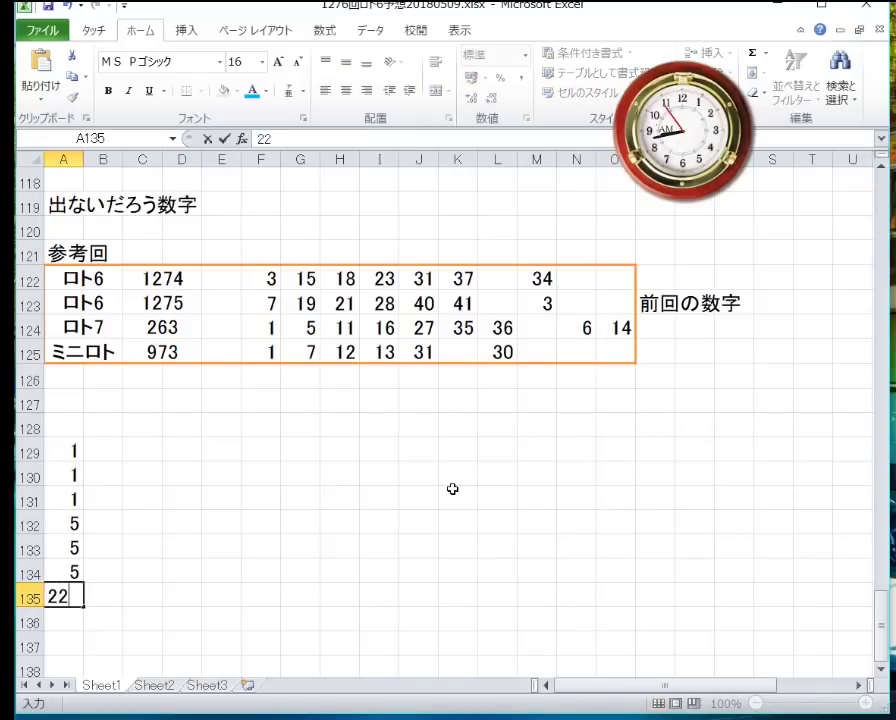
key("BackSpace")
key("Return")
type("2")
key("Return")
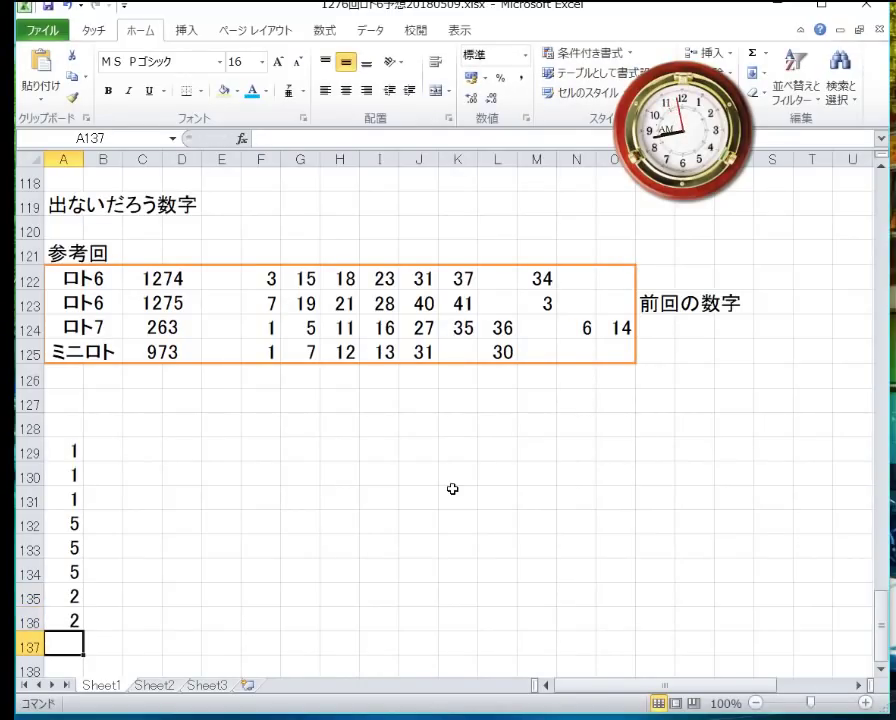
type("7")
key("Return")
type("7")
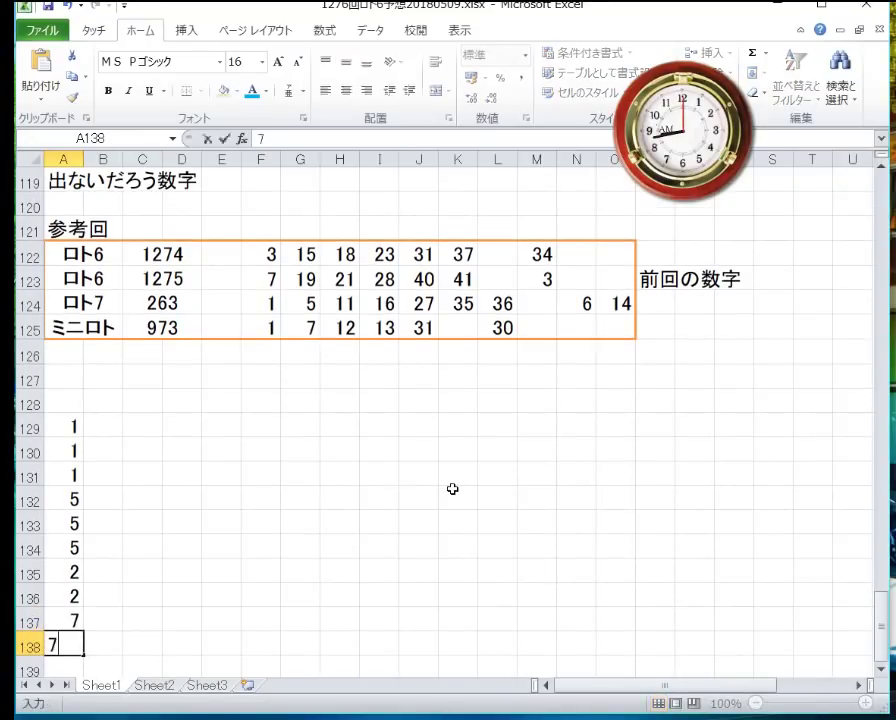
key("Return")
type("8")
key("Return")
Step: Change cell A131, the third entry of the column, to 5
key("Up")
key("Up")
key("Up")
key("Up")
key("Up")
key("Up")
key("Up")
key("Up")
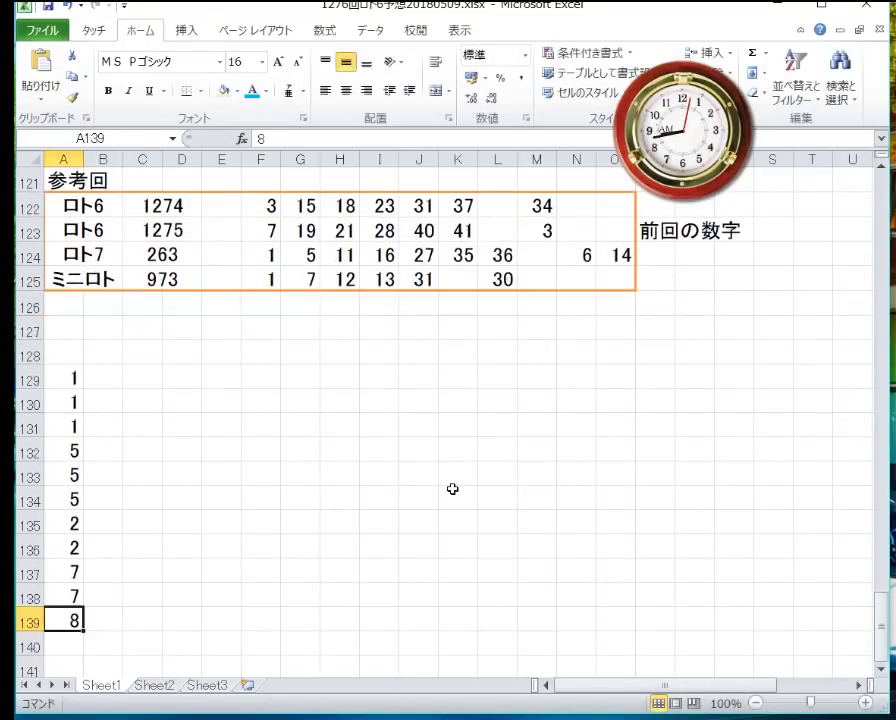
key("Up")
key("Up")
key("Up")
key("Right")
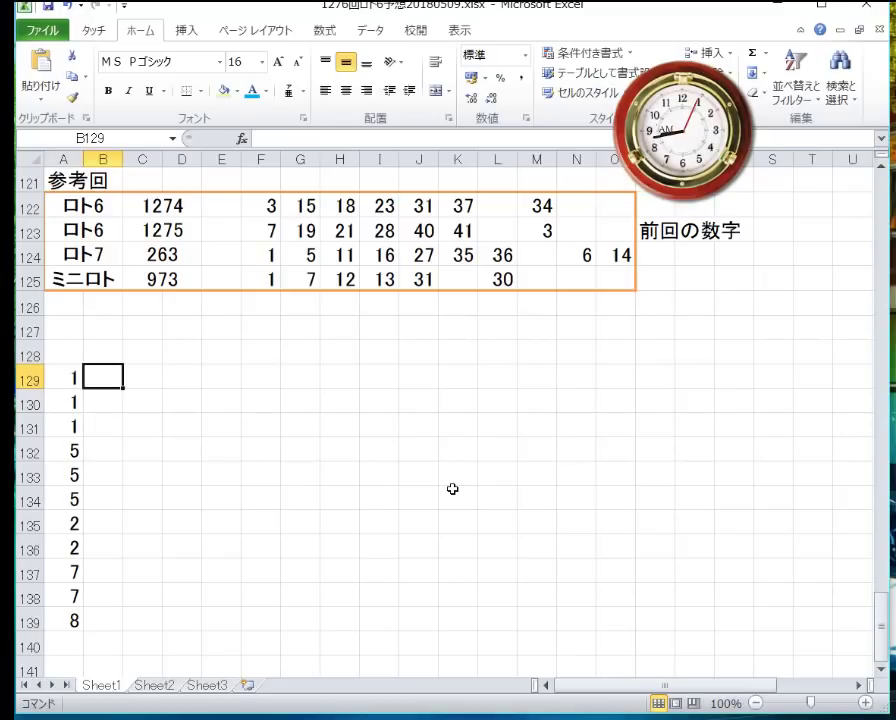
key("Left")
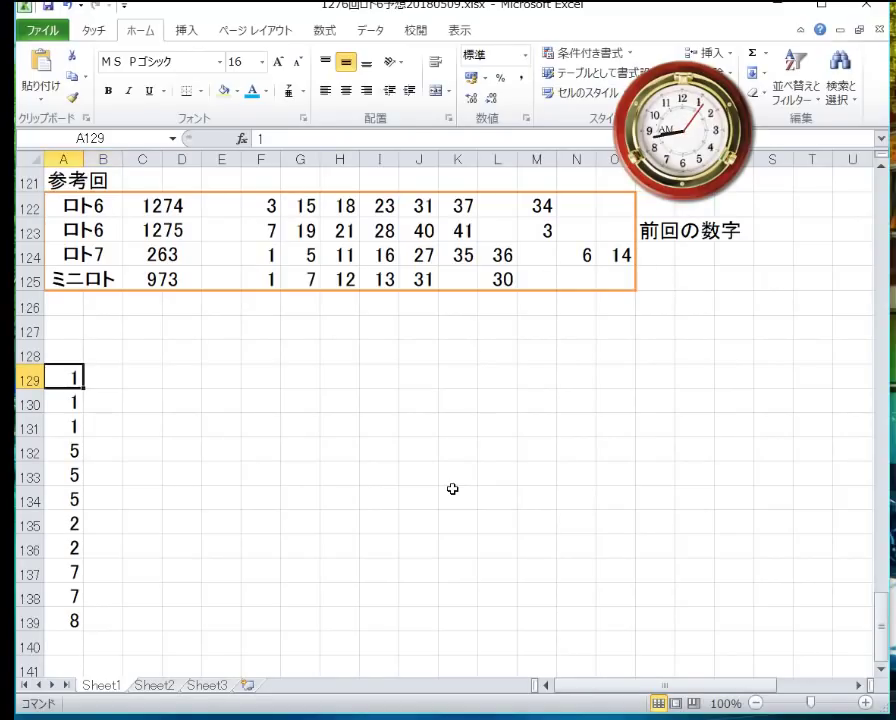
key("Down")
key("Down")
type("5")
key("Return")
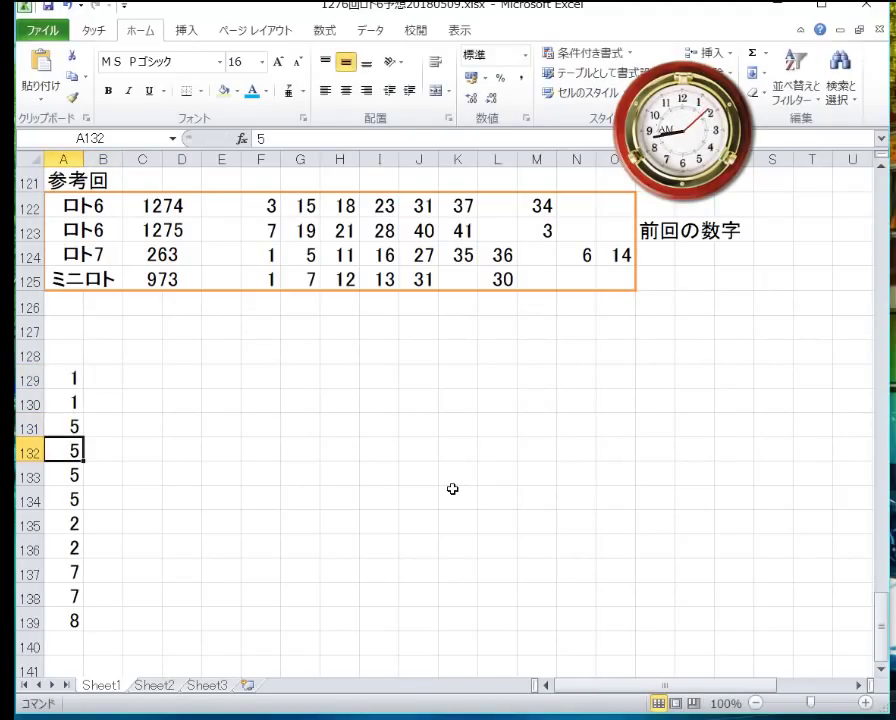
Step: Correct the lower part of the column: set A134 to 2, A136 to 7 and A138 to 8
key("Down")
key("Down")
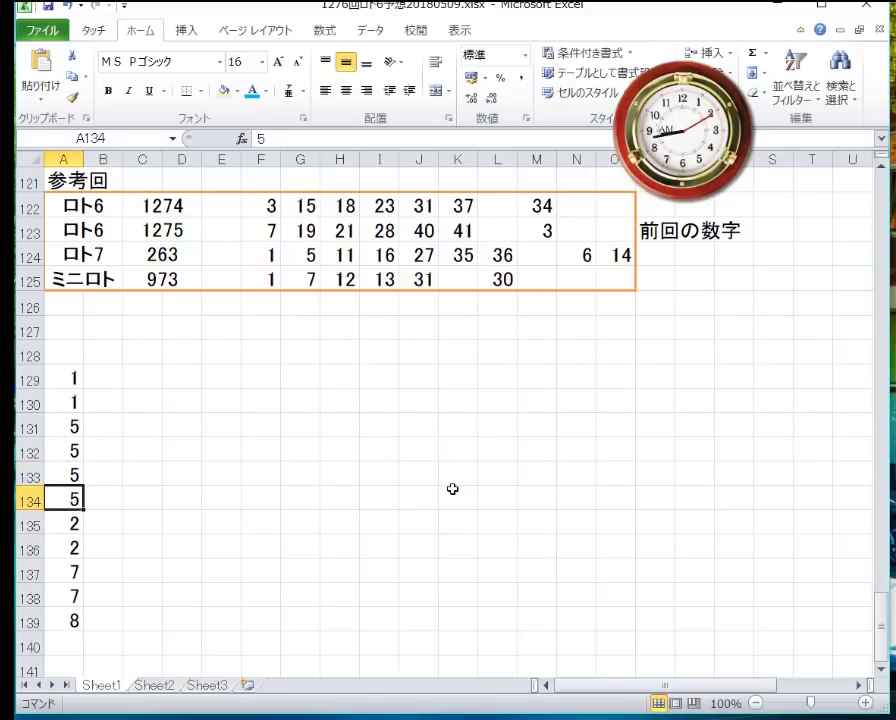
type("2")
key("Return")
key("Down")
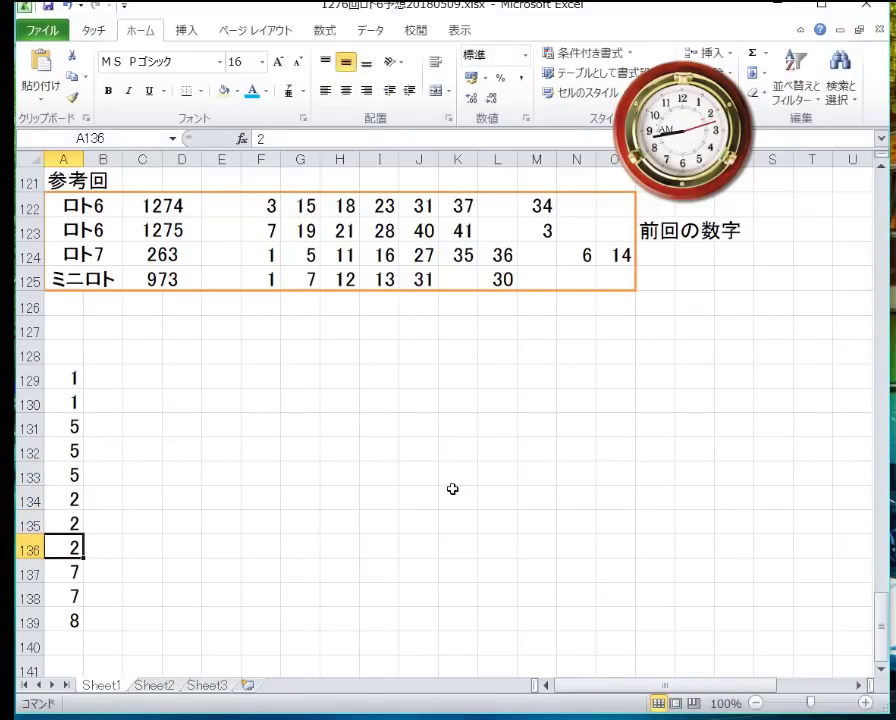
type("7")
key("Return")
key("Down")
type("8")
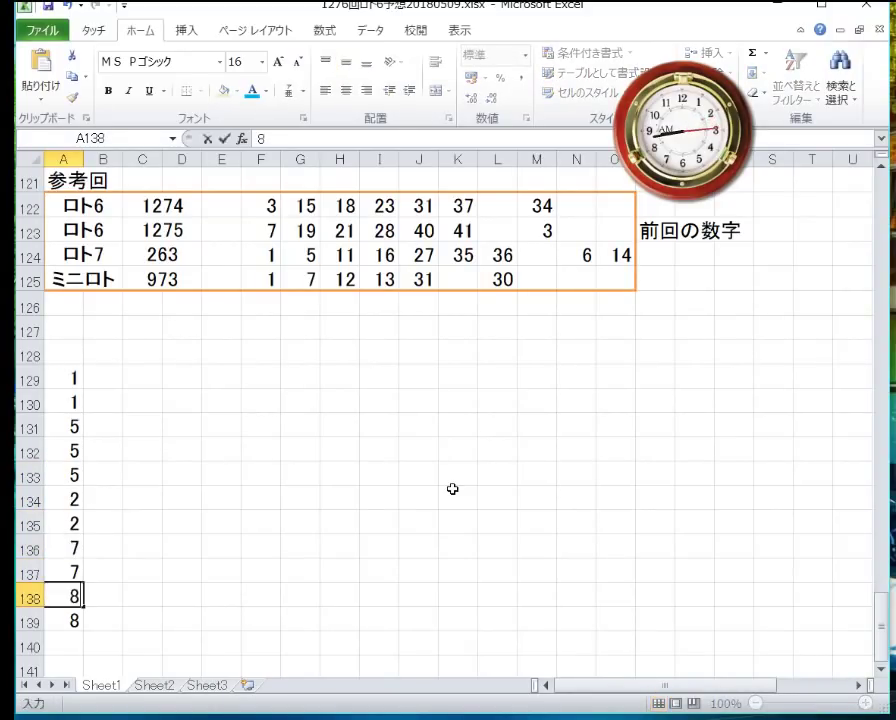
key("Return")
Step: Add the value 9 in cell A140 below the last 8 in the column
key("Up")
key("Up")
key("Up")
key("Up")
key("Up")
key("Up")
key("Up")
key("Up")
key("Up")
key("Up")
key("Up")
key("Up")
key("Right")
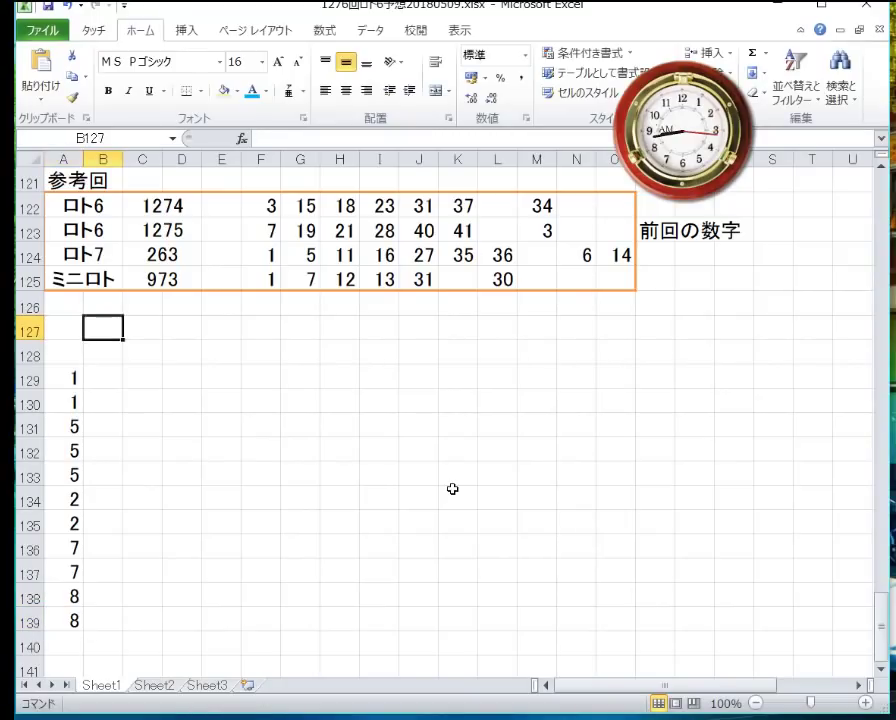
key("Down")
key("Down")
key("Down")
key("Down")
key("Down")
key("Down")
key("Down")
key("Down")
key("Down")
key("Down")
key("Down")
key("Down")
key("Down")
key("Down")
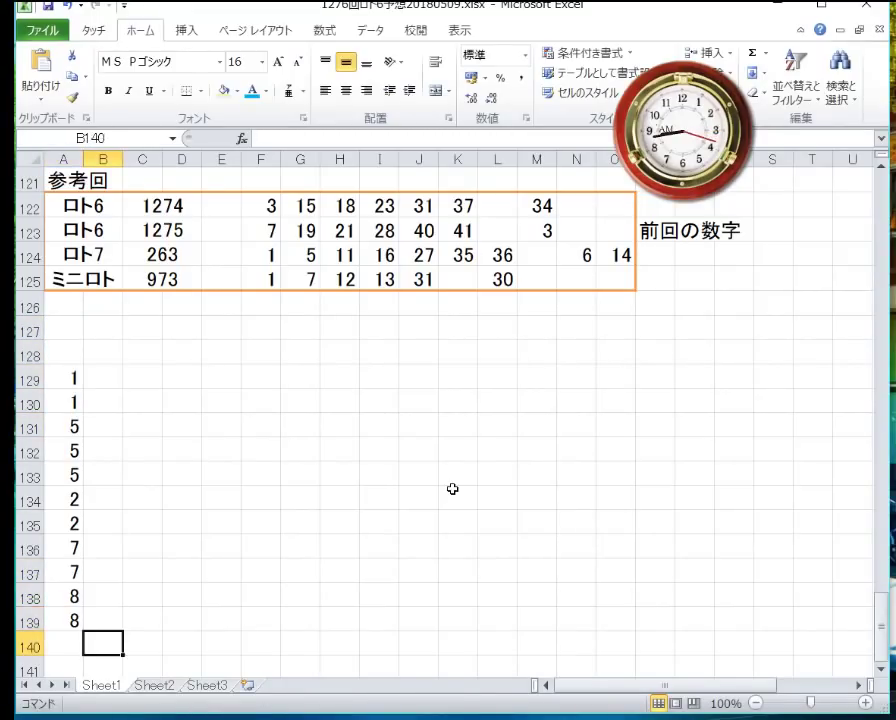
key("Left")
key("Up")
type("9")
key("Return")
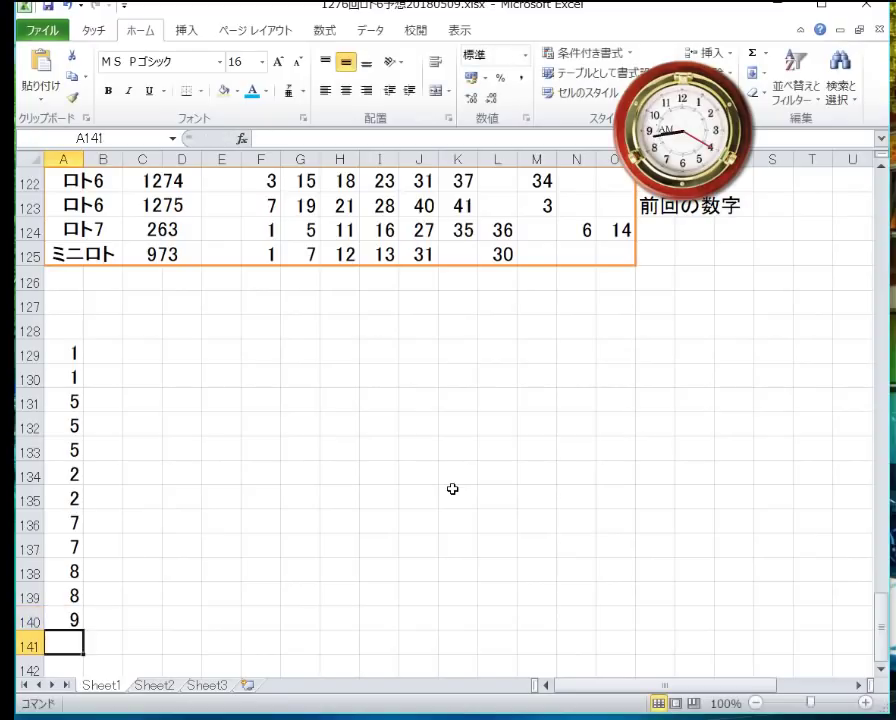
Step: Review the reference draws in rows 122 to 125 and the column of first numbers beneath them
key("Up")
key("Up")
key("Up")
key("Up")
key("Up")
key("Up")
key("Up")
key("Up")
key("Up")
key("Up")
key("Up")
key("Up")
key("Up")
key("Up")
key("Up")
key("Up")
key("Up")
key("Up")
key("Up")
key("Up")
key("Up")
key("Down")
key("Down")
key("Down")
key("Down")
key("Down")
key("Down")
key("Down")
key("Down")
key("Down")
key("Down")
key("Down")
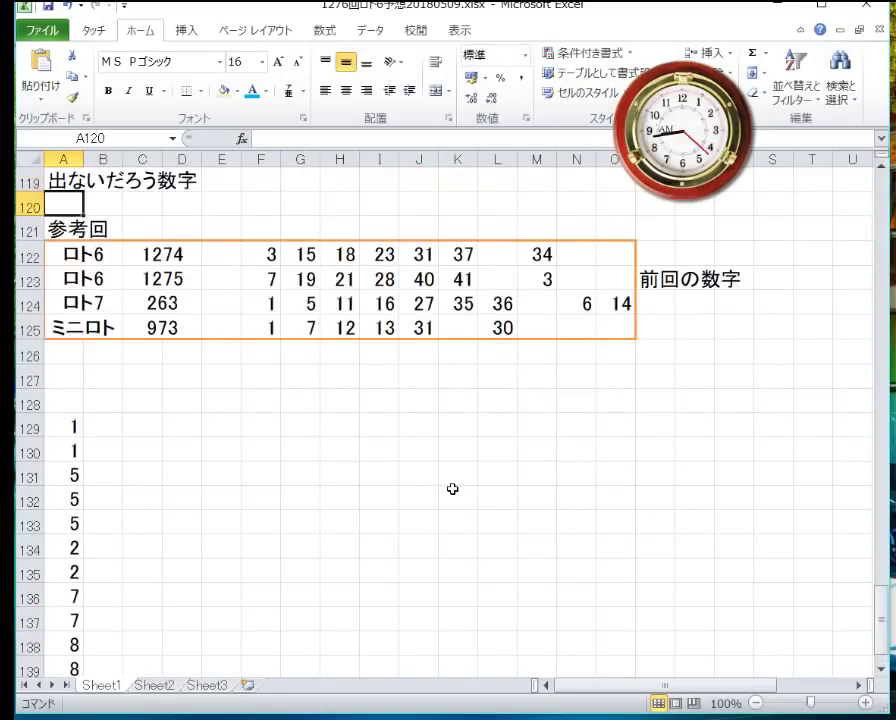
Step: Complete the combination in row 131 with 7, 17, 23, 31 and 37 in cells B131 to F131
key("Right")
key("Down")
key("Down")
key("Up")
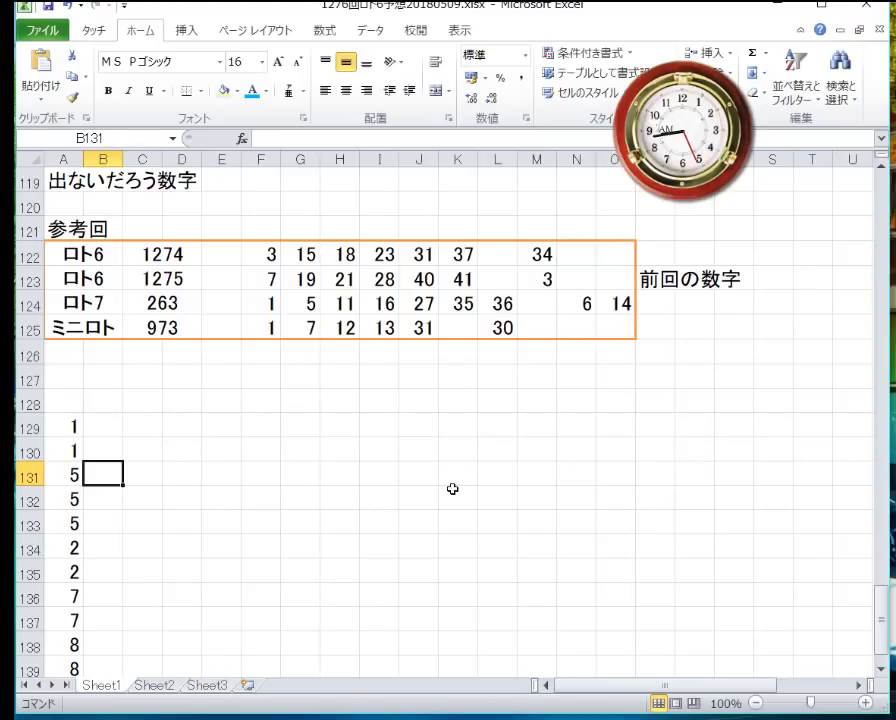
type("7")
key("Right")
type("17")
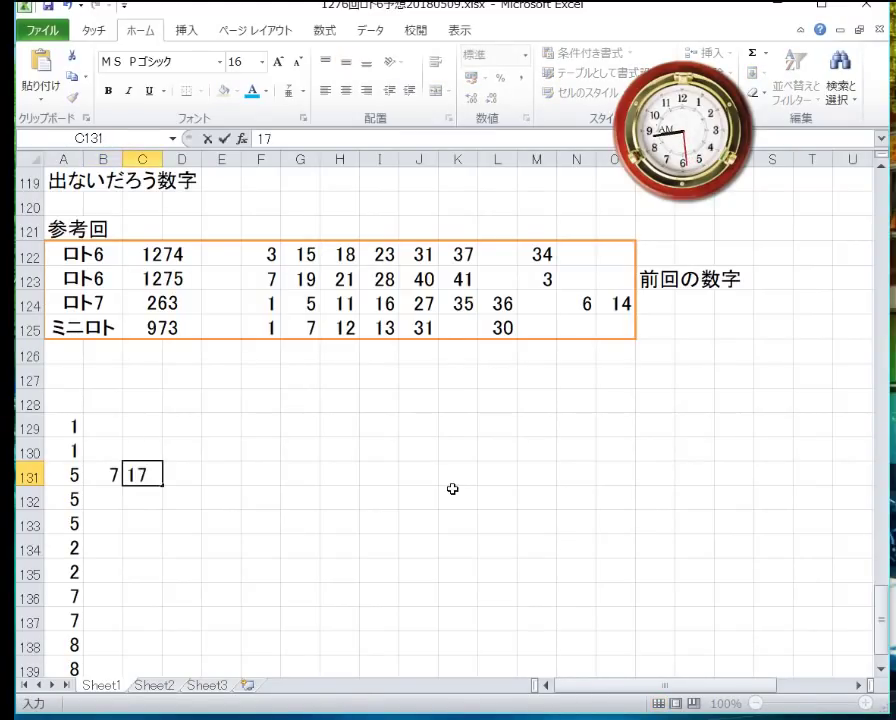
key("Right")
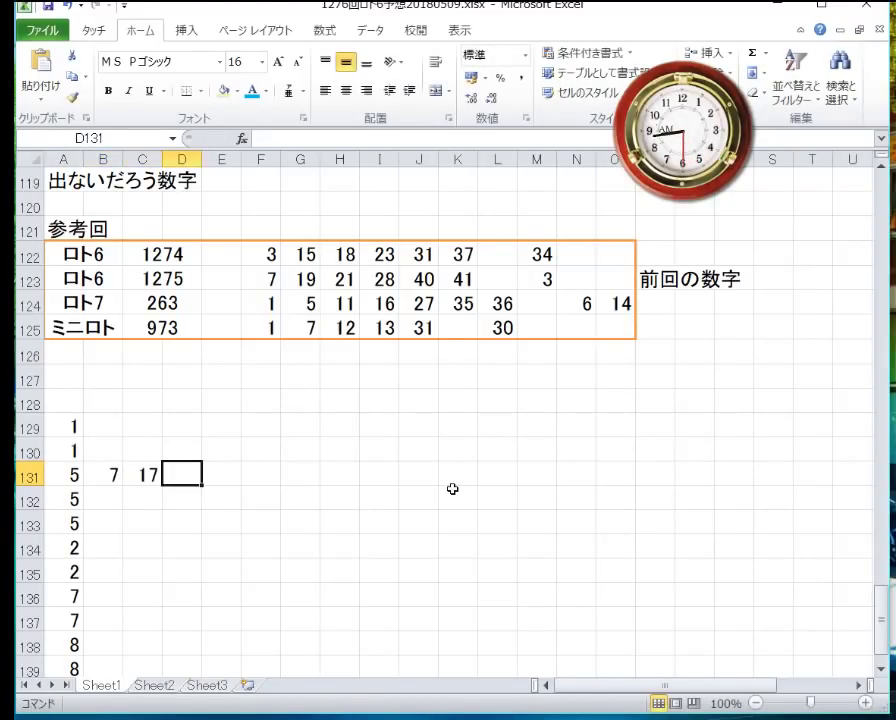
type("24")
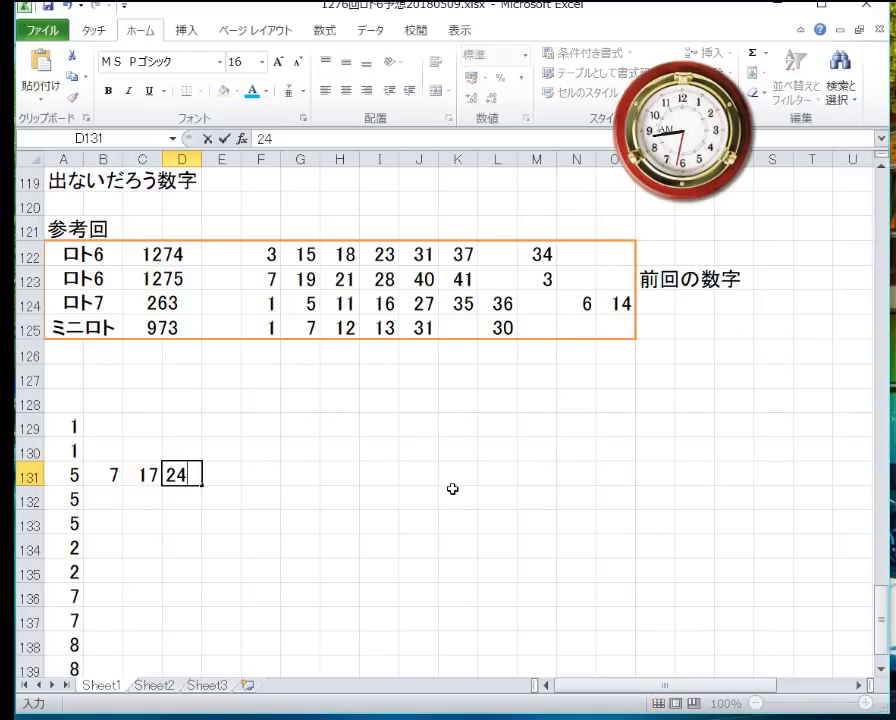
key("Right")
key("Left")
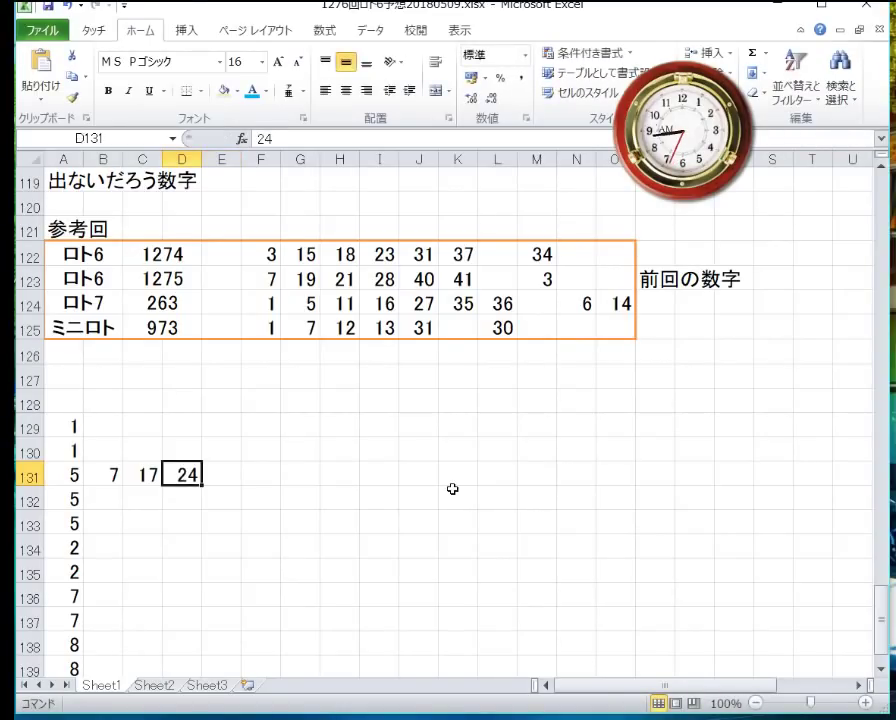
type("23")
key("Right")
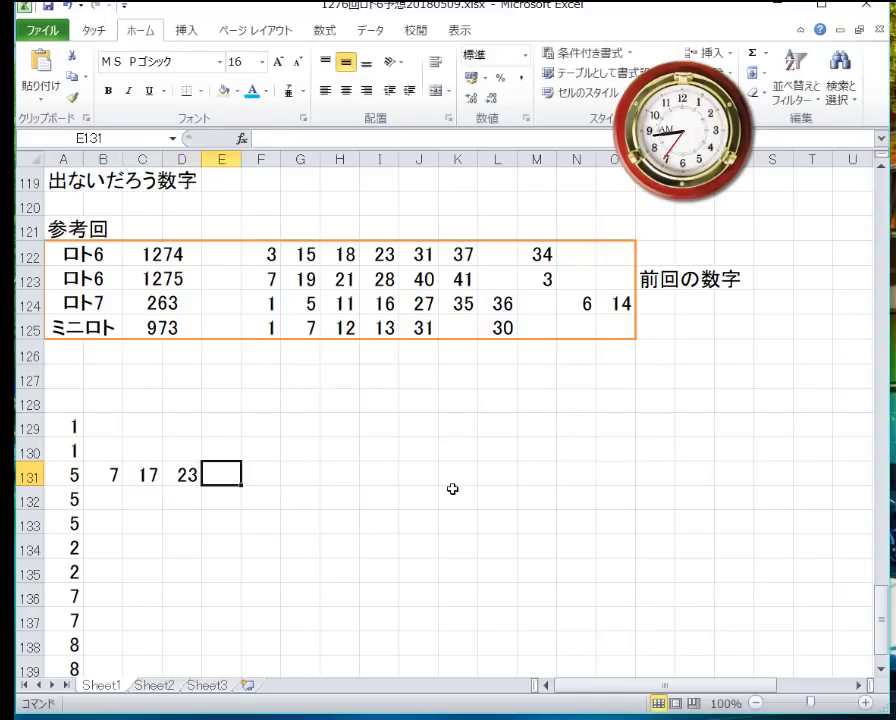
type("31")
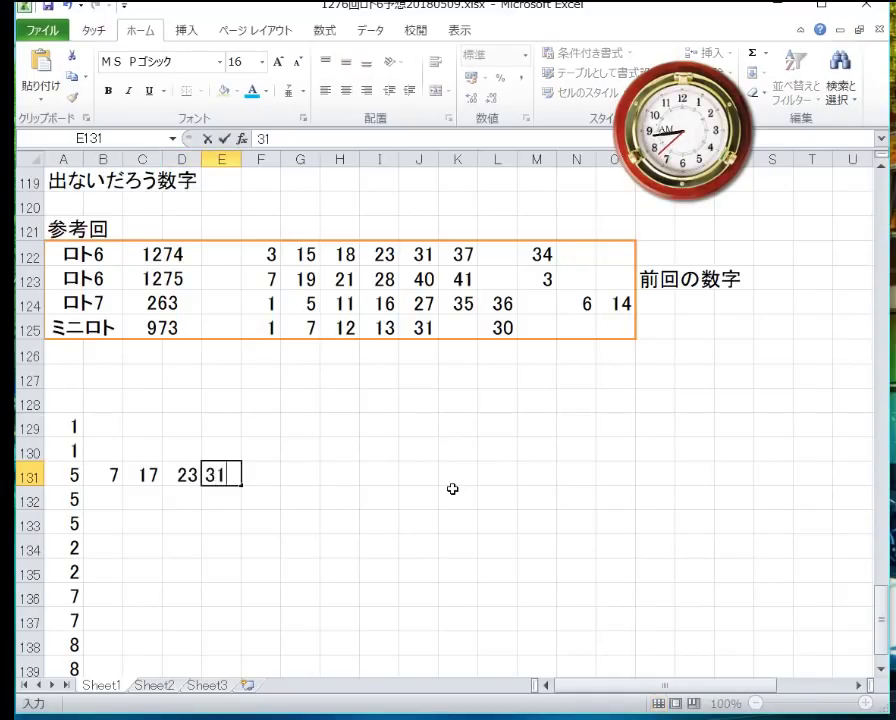
key("Right")
type("37")
key("Return")
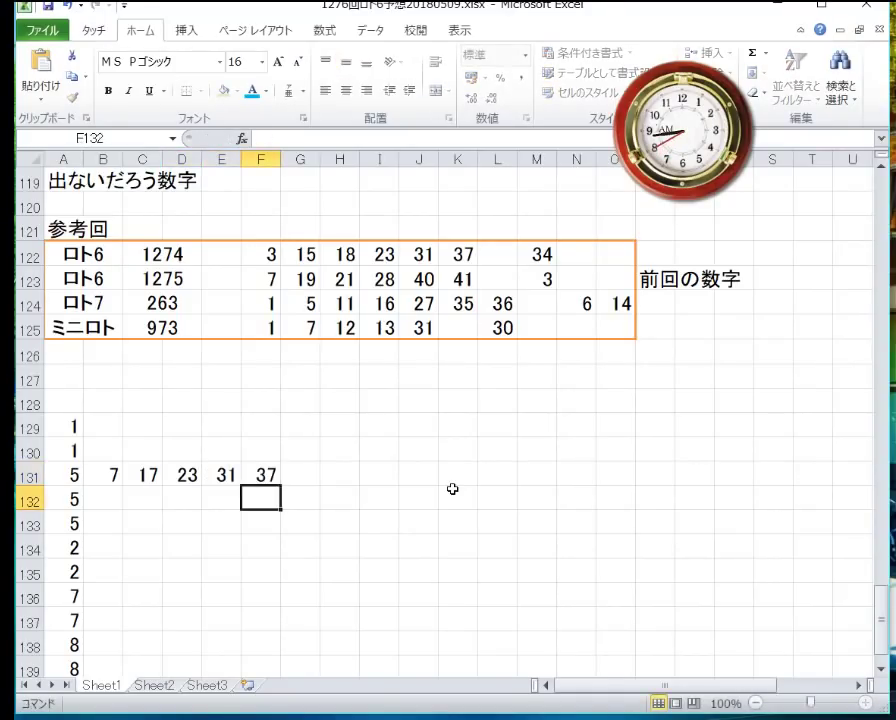
Step: Compare the combination in row 131 with the remaining first numbers and the reference draws above
key("Up")
key("Up")
key("Down")
key("Down")
key("Down")
key("Down")
key("Down")
key("Down")
key("Down")
key("Down")
key("Down")
key("Down")
key("Down")
key("Down")
key("Down")
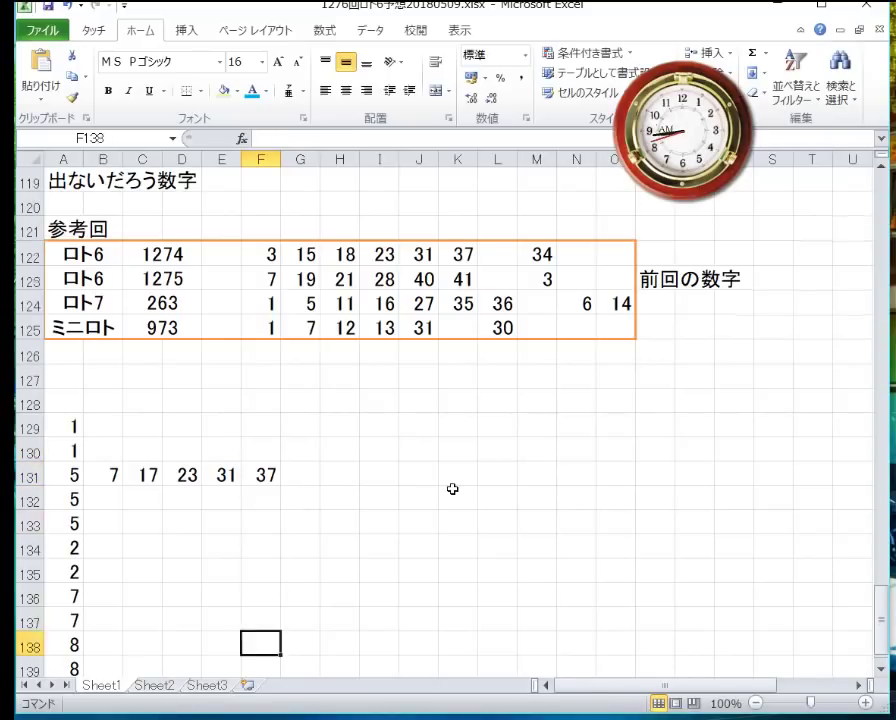
key("Up")
key("Up")
key("Up")
key("Up")
key("Up")
key("Up")
key("Up")
key("Up")
key("Up")
key("Up")
key("Up")
key("Up")
key("Up")
key("Up")
key("Up")
key("Up")
key("Up")
key("Up")
key("Up")
key("Up")
key("Up")
key("Up")
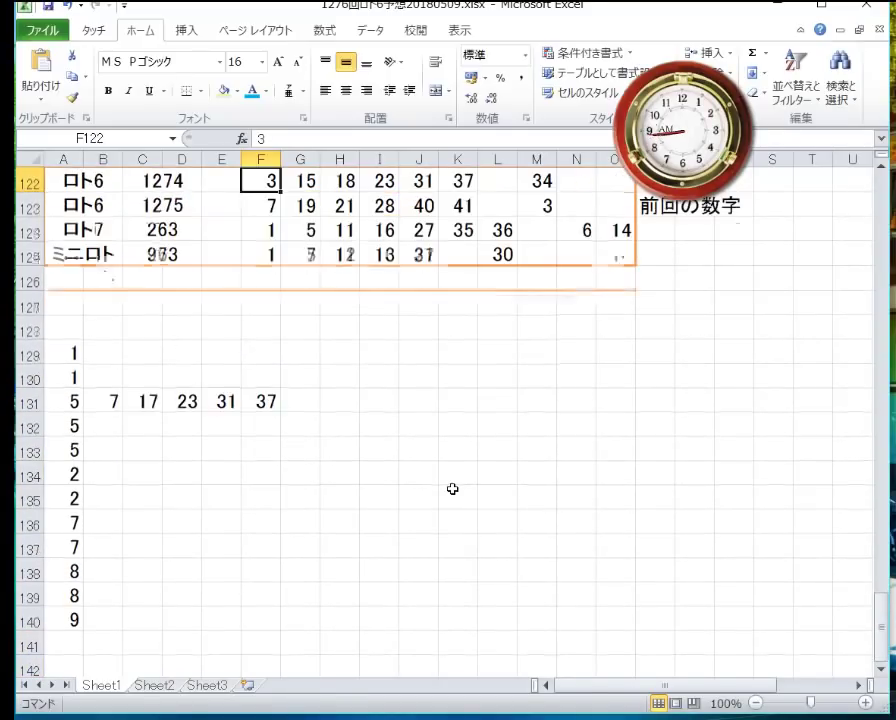
Step: Start the combination in row 129 from its end, entering 43 in F129 and 34 in E129
key("Down")
key("Down")
key("Down")
key("Down")
key("Down")
key("Down")
key("Down")
key("Down")
key("Down")
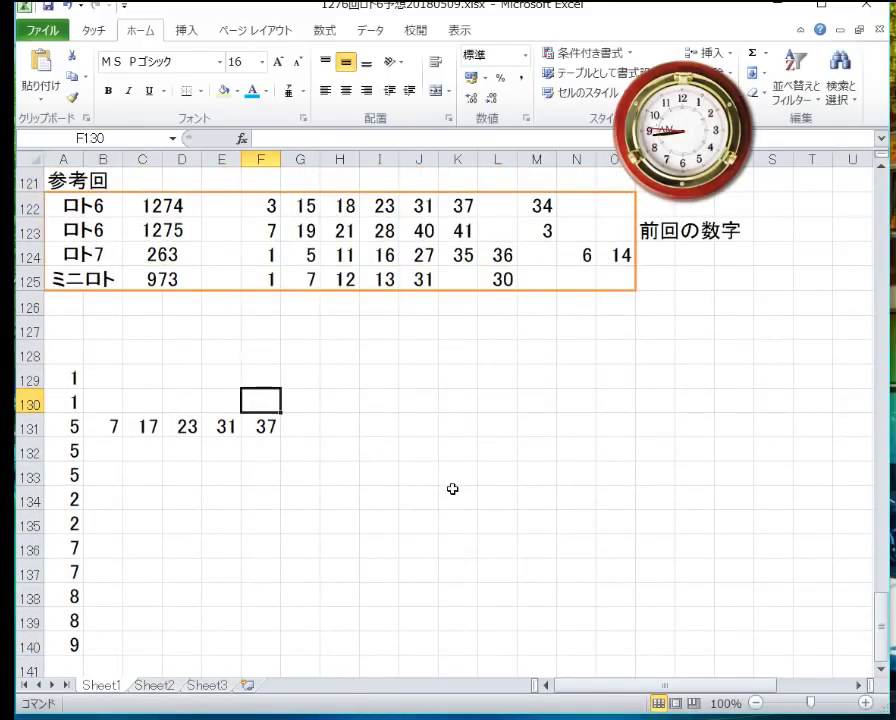
key("Up")
type("43")
key("Return")
key("Up")
key("Left")
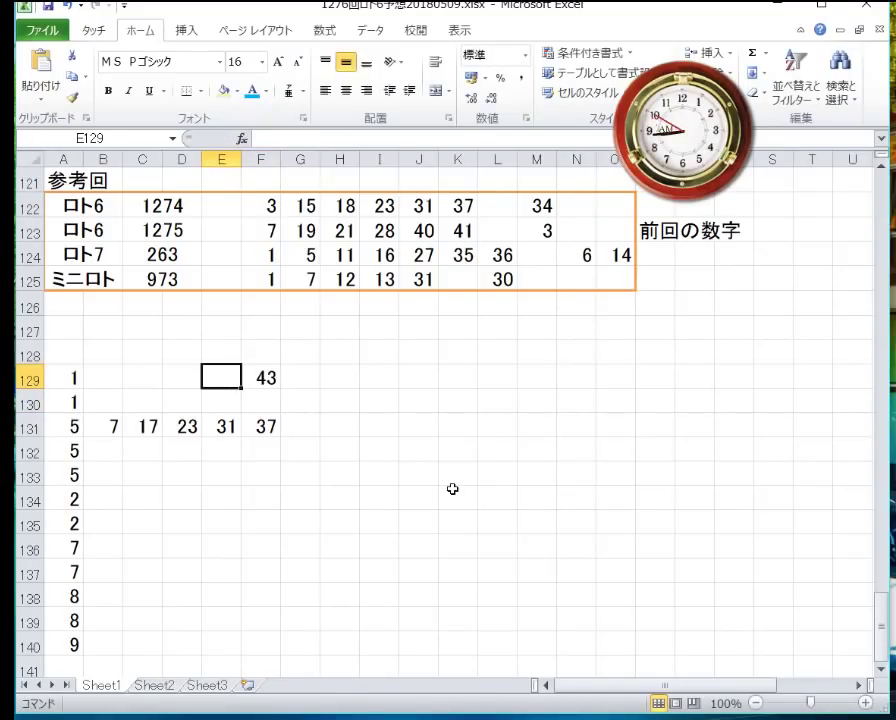
type("34")
key("Left")
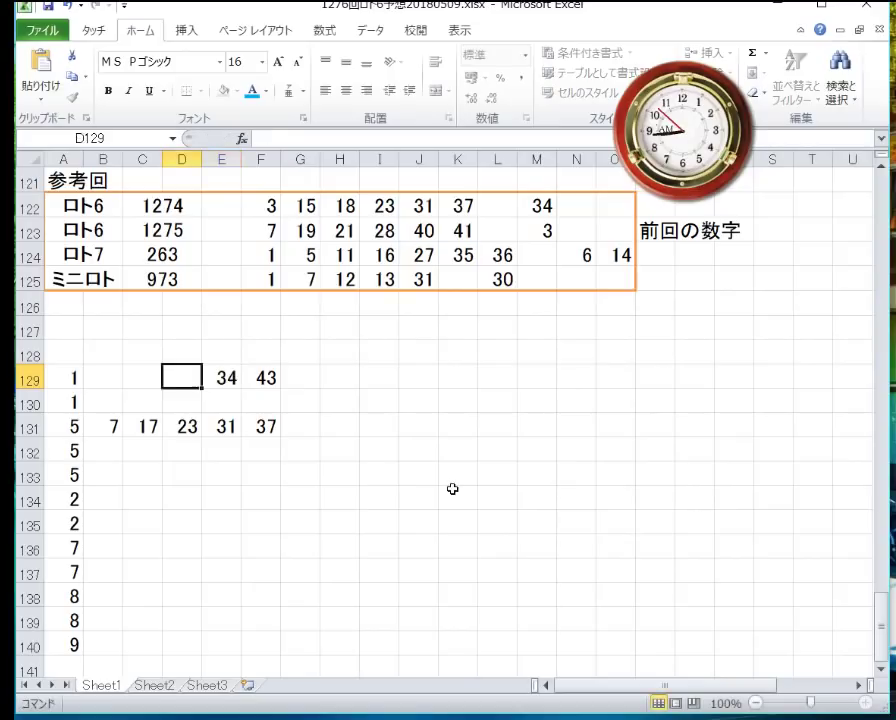
Step: Complete the row 129 combination with 33 in D129, 21 in C129 and 15 in B129
type("3")
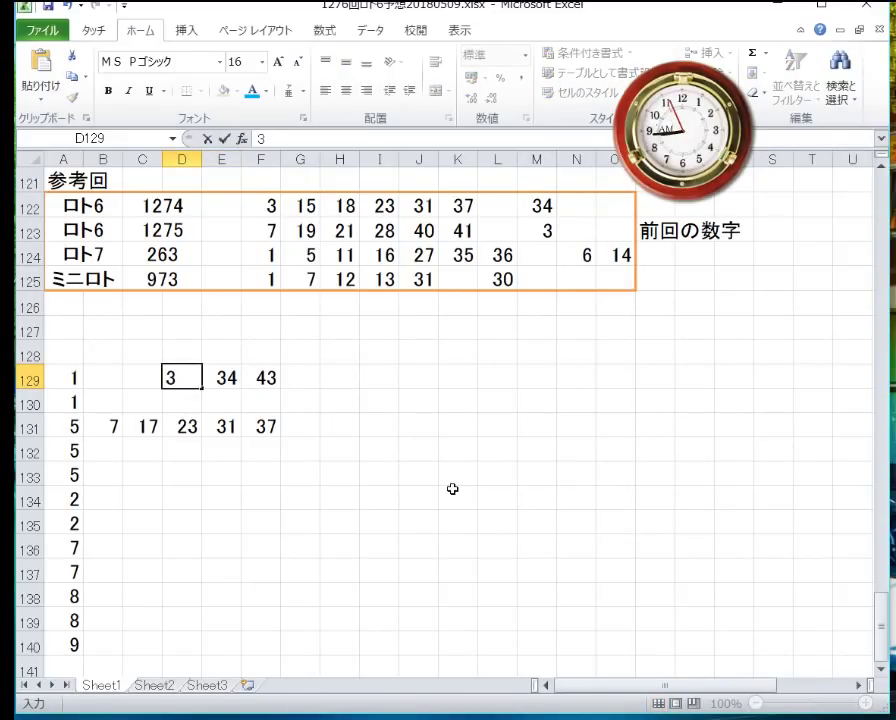
type("3")
key("Return")
key("Up")
key("Left")
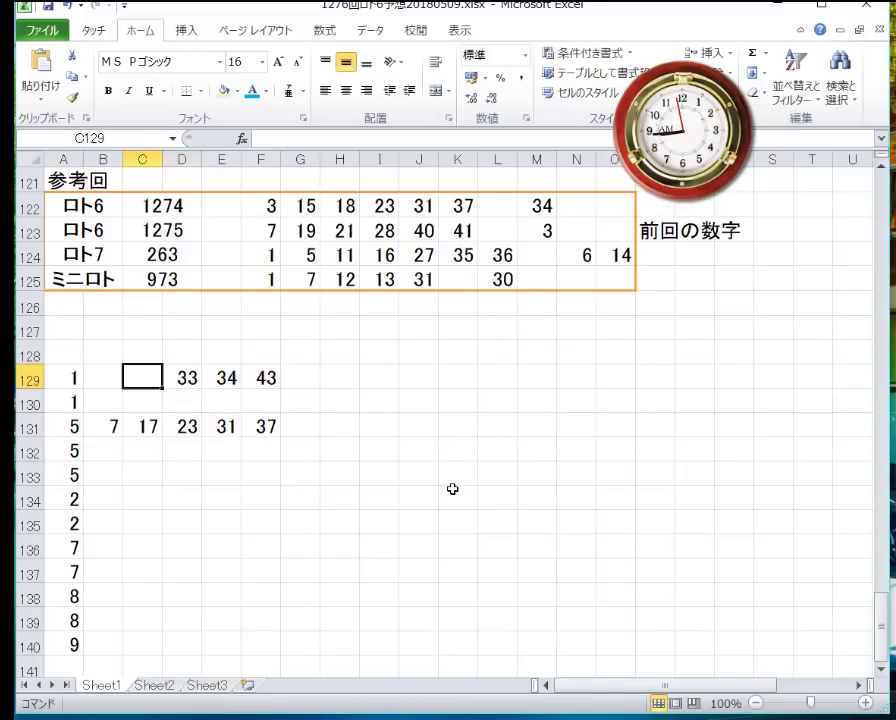
type("21")
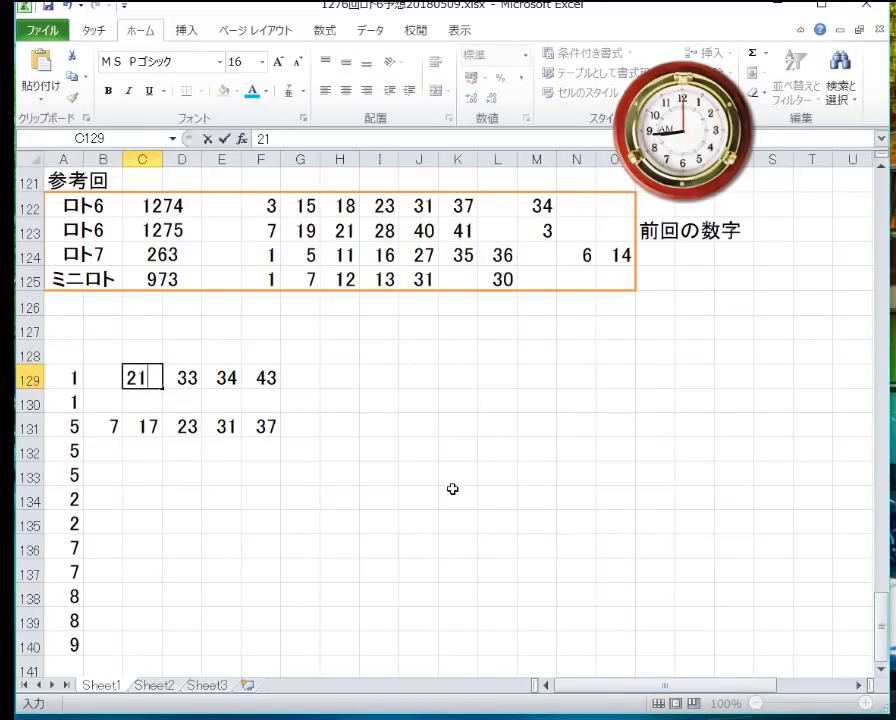
key("Left")
type("15")
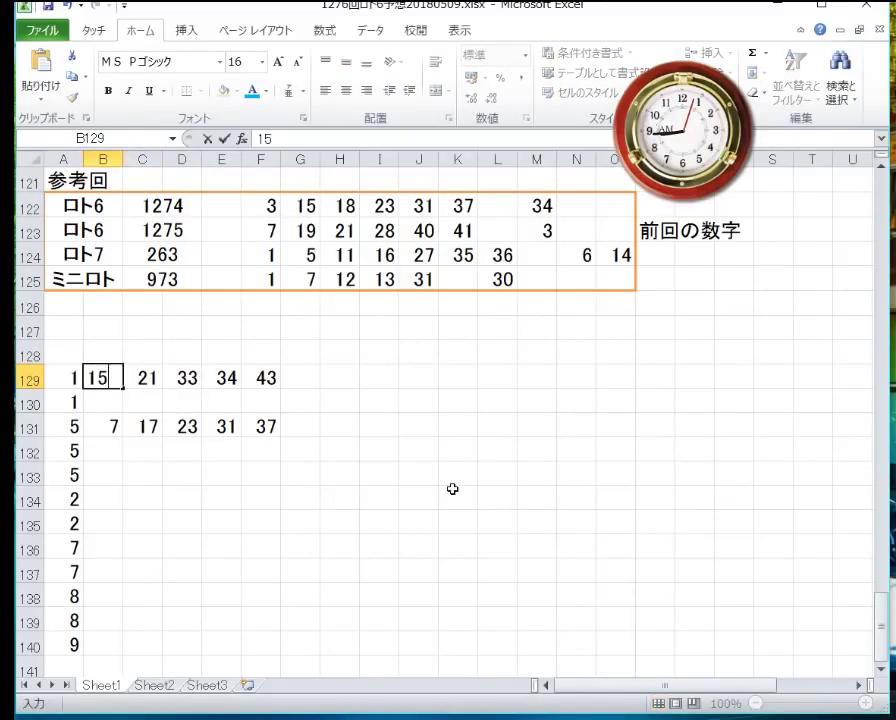
key("Return")
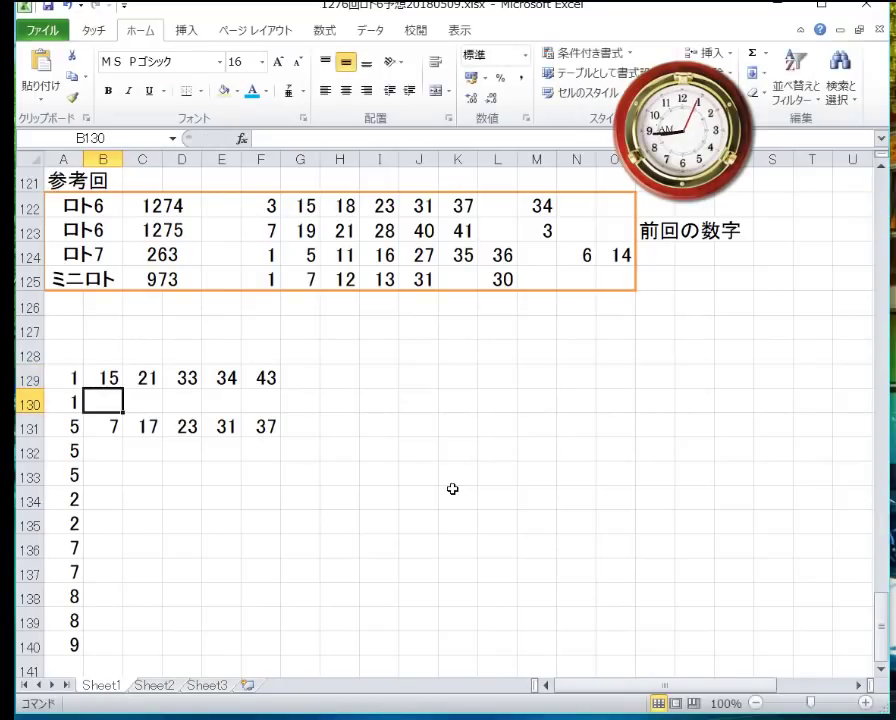
Step: Fill the combination in row 130 with 11, 12, 23, 35 and 41 in cells B130 to F130
type("11")
key("Right")
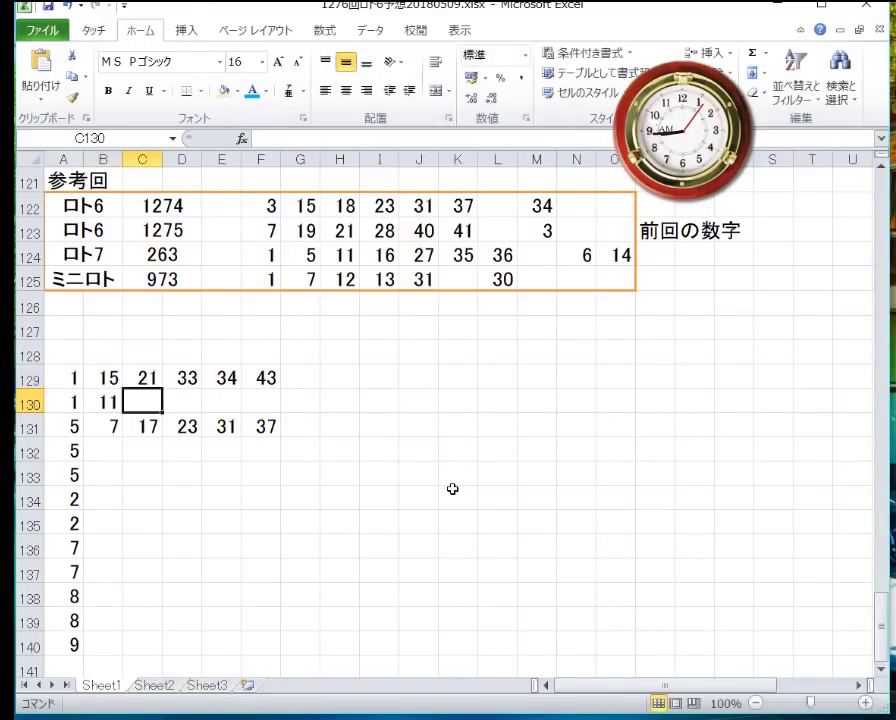
type("12")
key("Right")
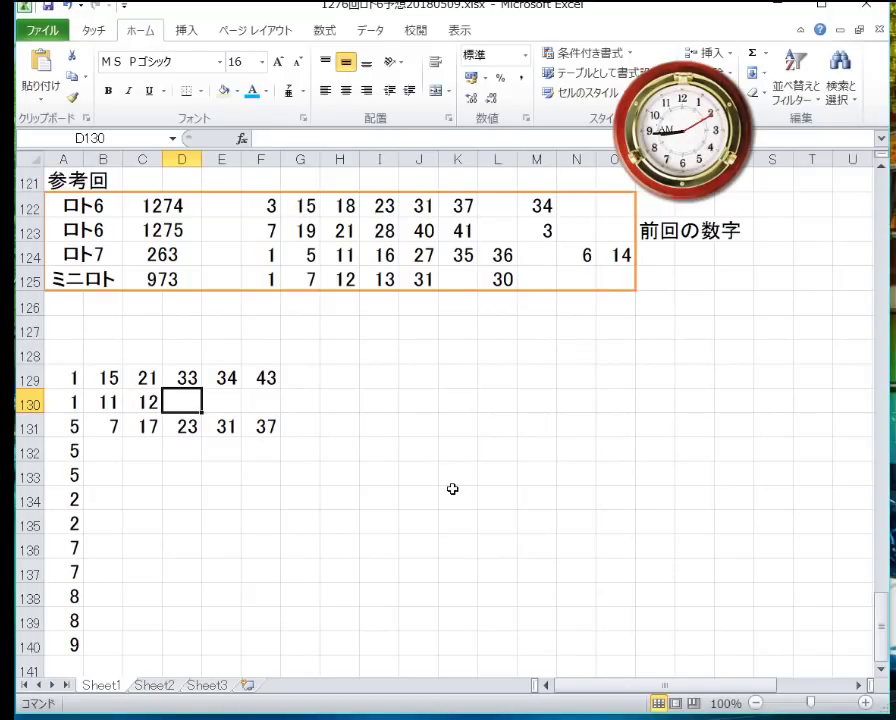
type("23")
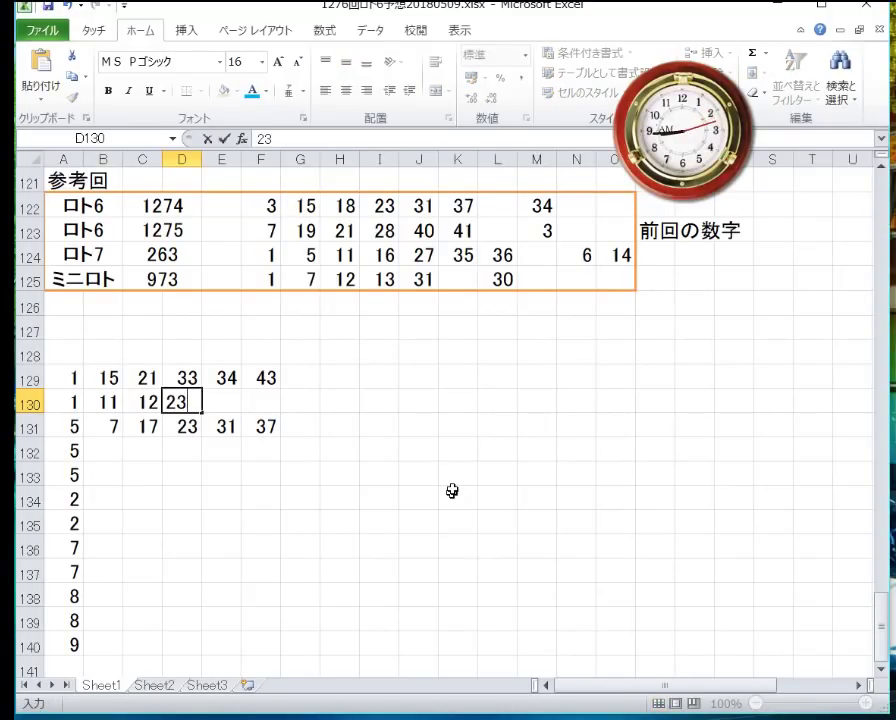
key("Right")
type("3")
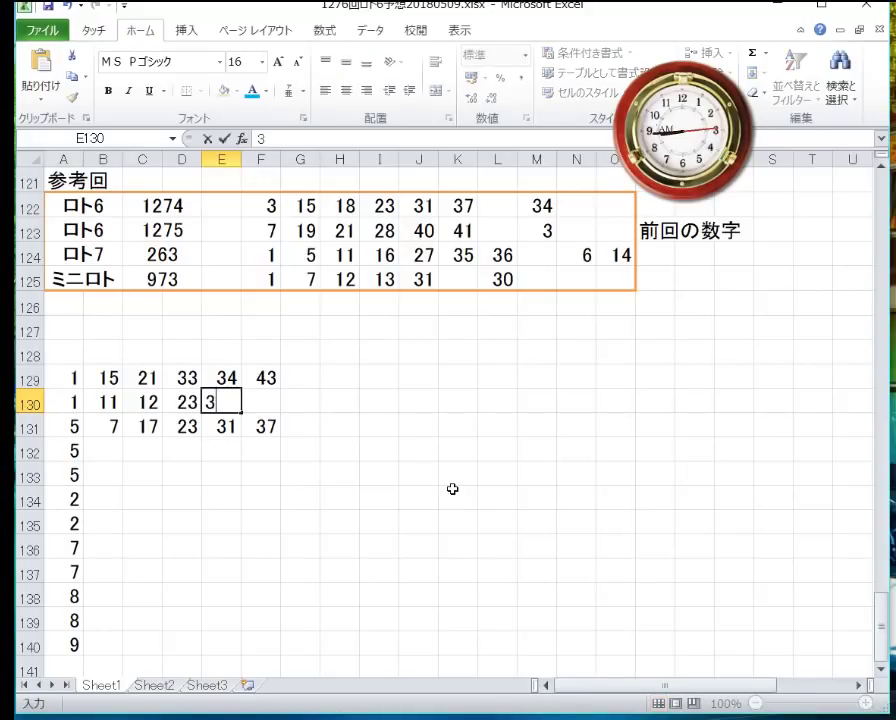
type("5")
key("Right")
type("4")
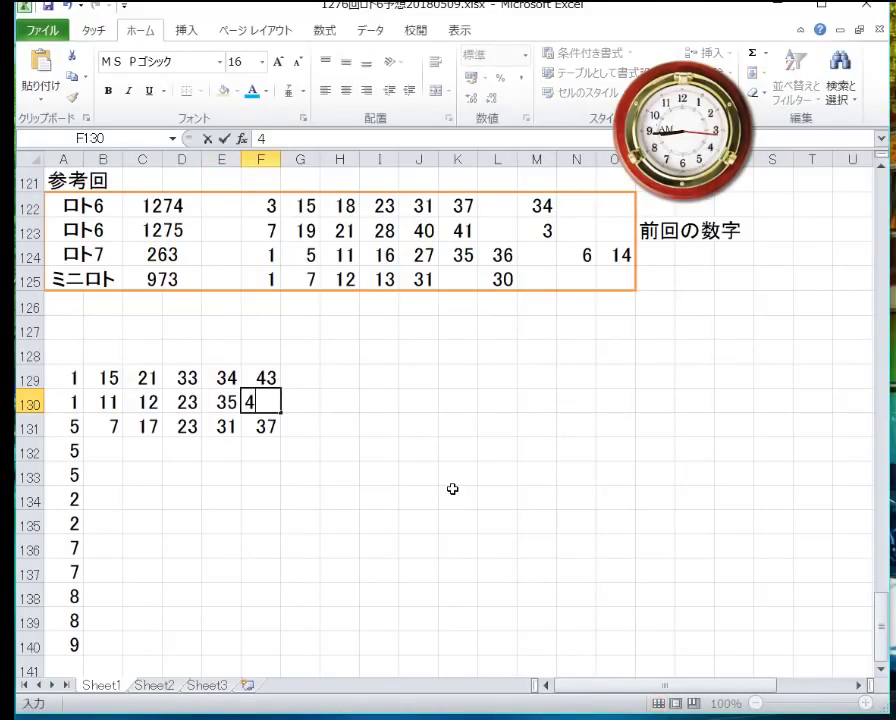
type("1")
key("Return")
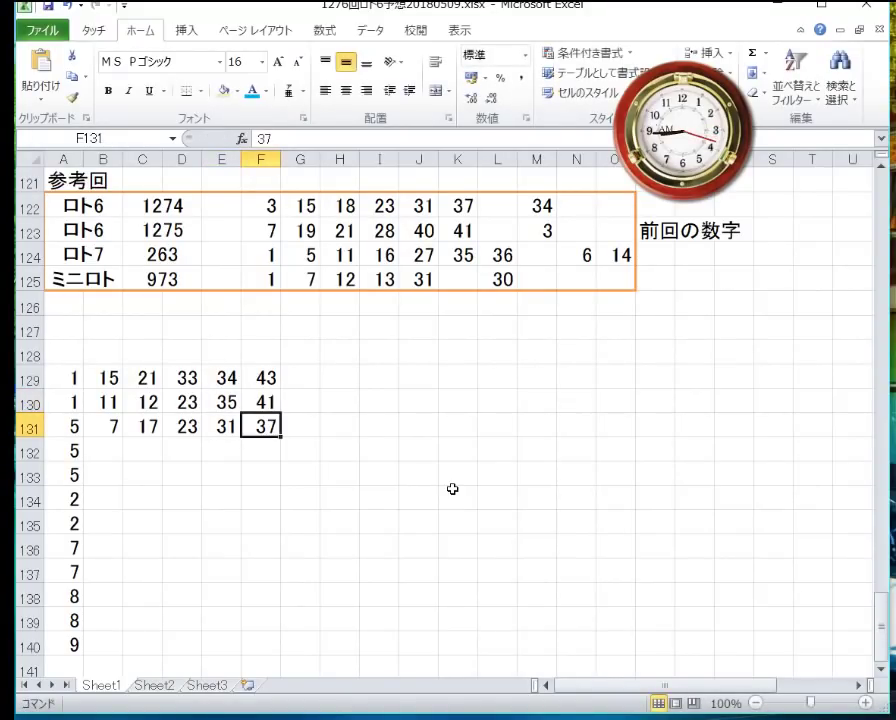
Step: Start the combination in row 132 with 12 in B132 and 17 in C132
key("Down")
key("Down")
key("Down")
key("Down")
key("Down")
key("Up")
key("Up")
key("Up")
key("Left")
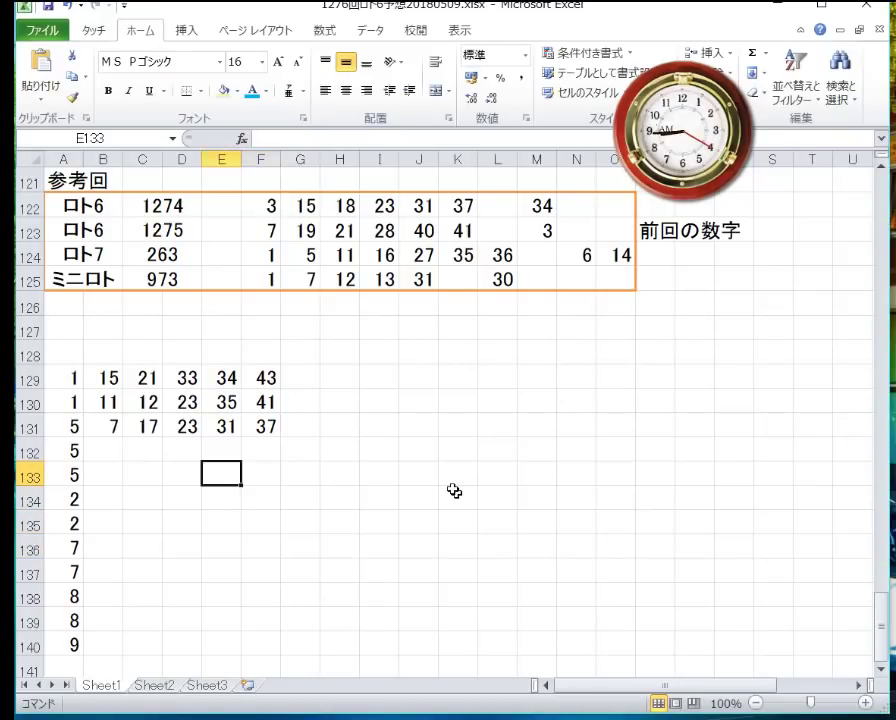
key("Left")
key("Left")
key("Left")
key("Up")
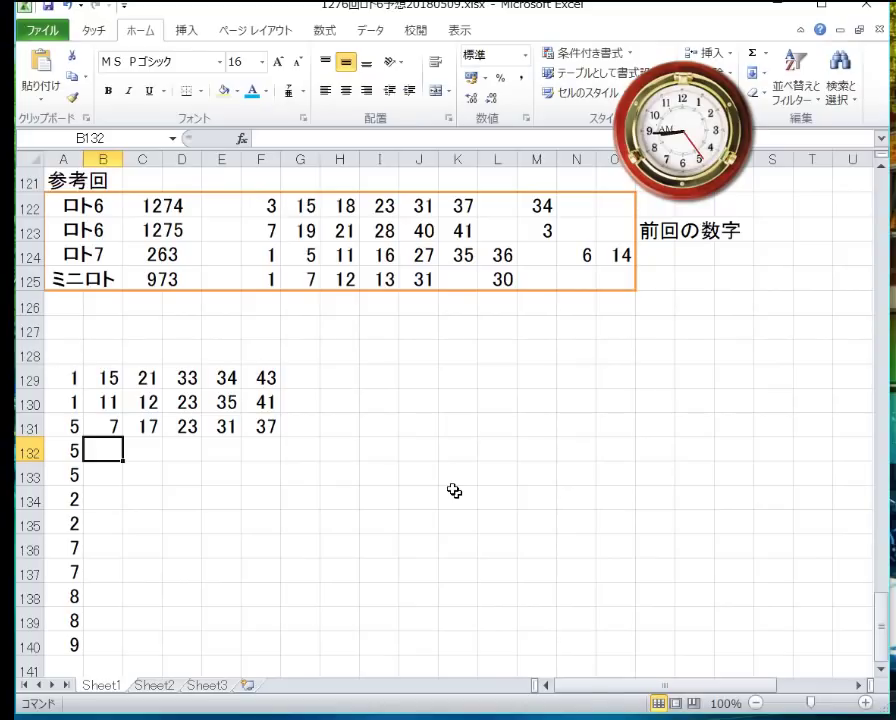
type("12")
key("Tab")
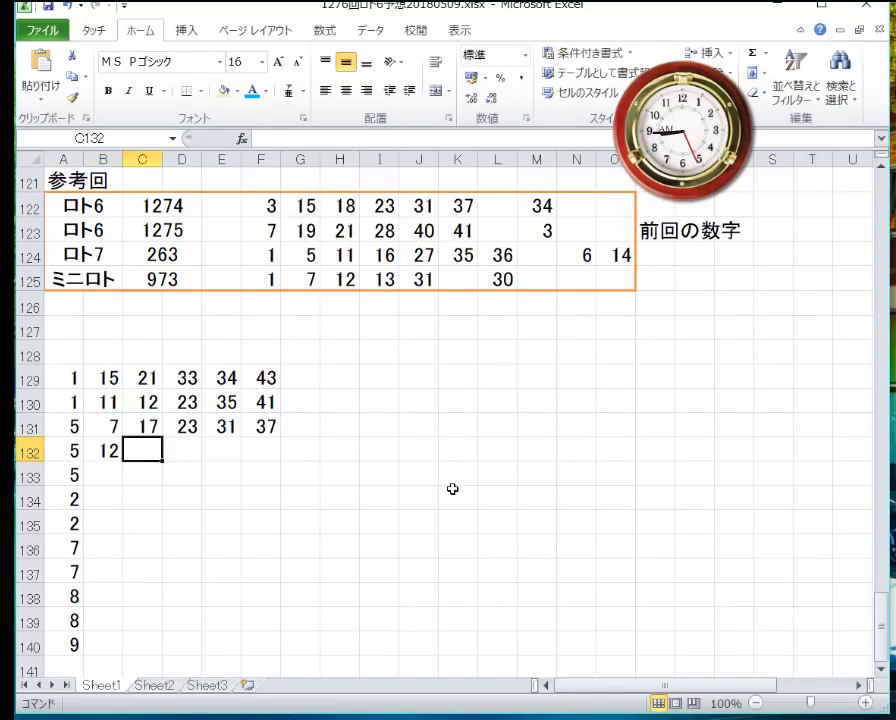
type("1")
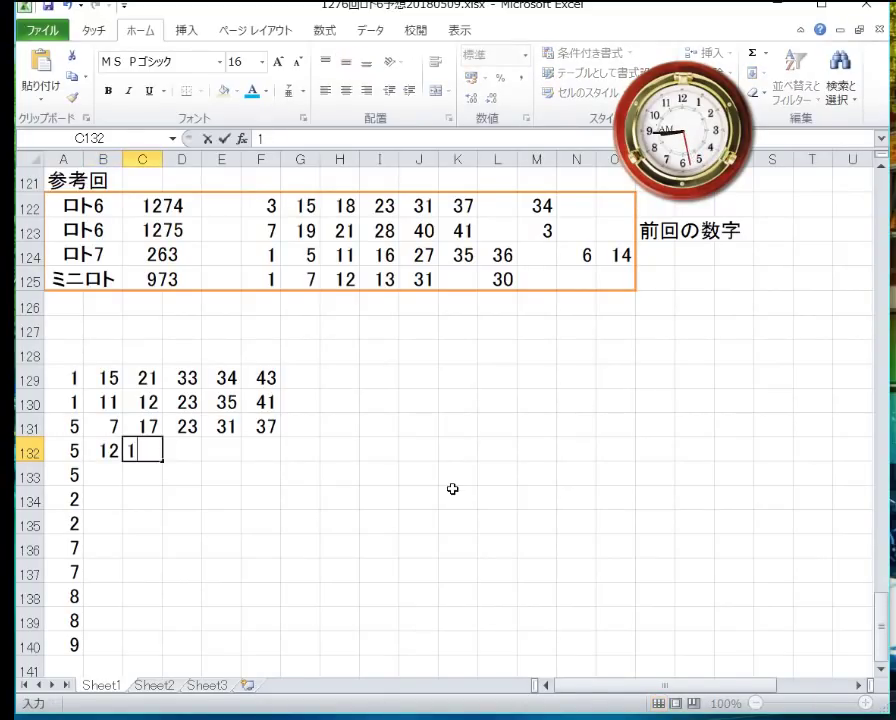
type("7")
key("Tab")
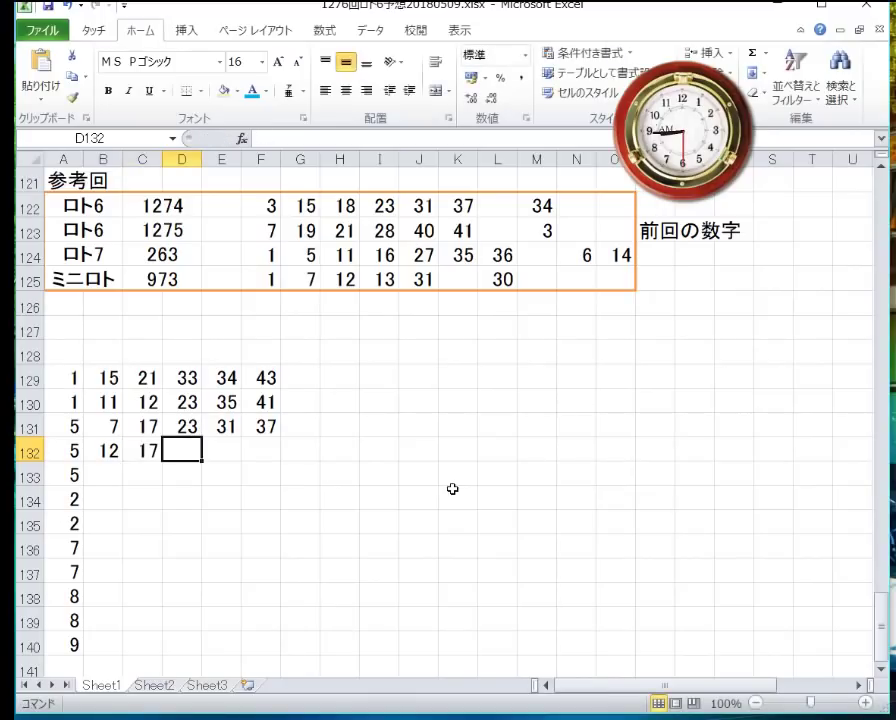
Step: Complete the row 132 combination with 28 in D132, 35 in E132 and 39 in F132
type("28")
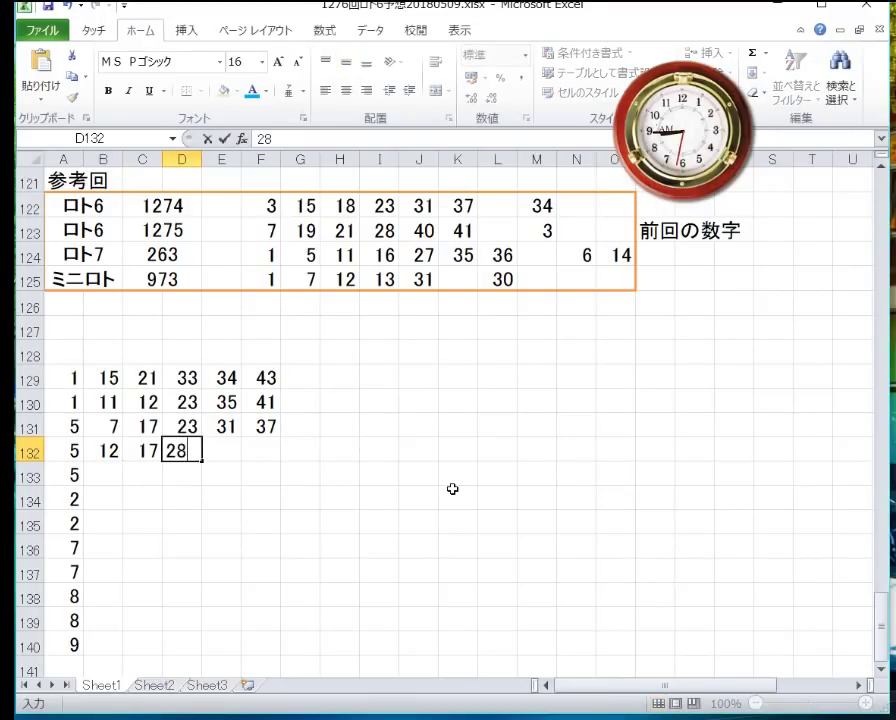
key("Tab")
type("35")
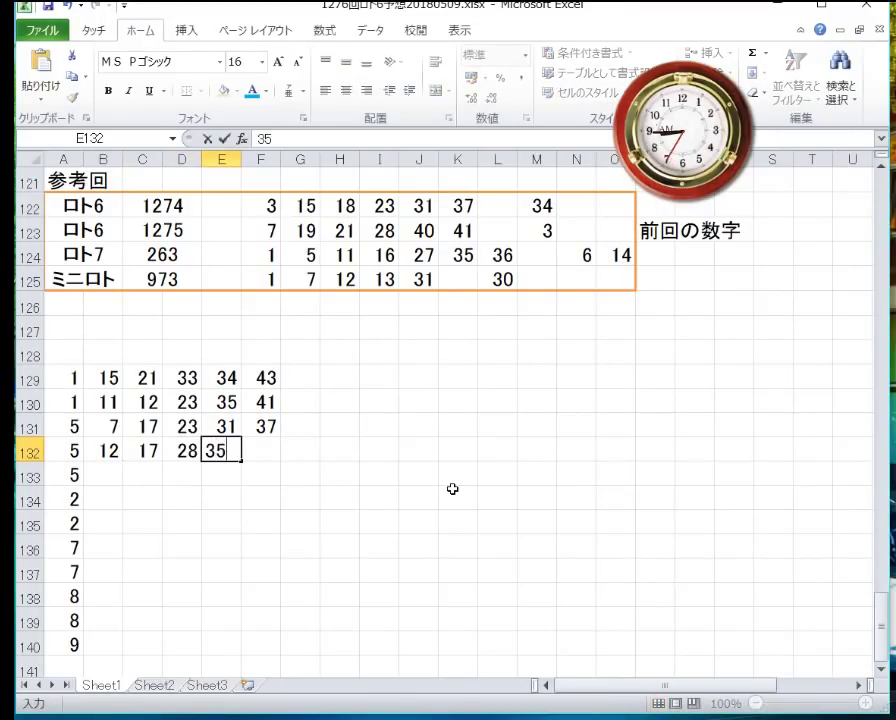
key("Tab")
type("39")
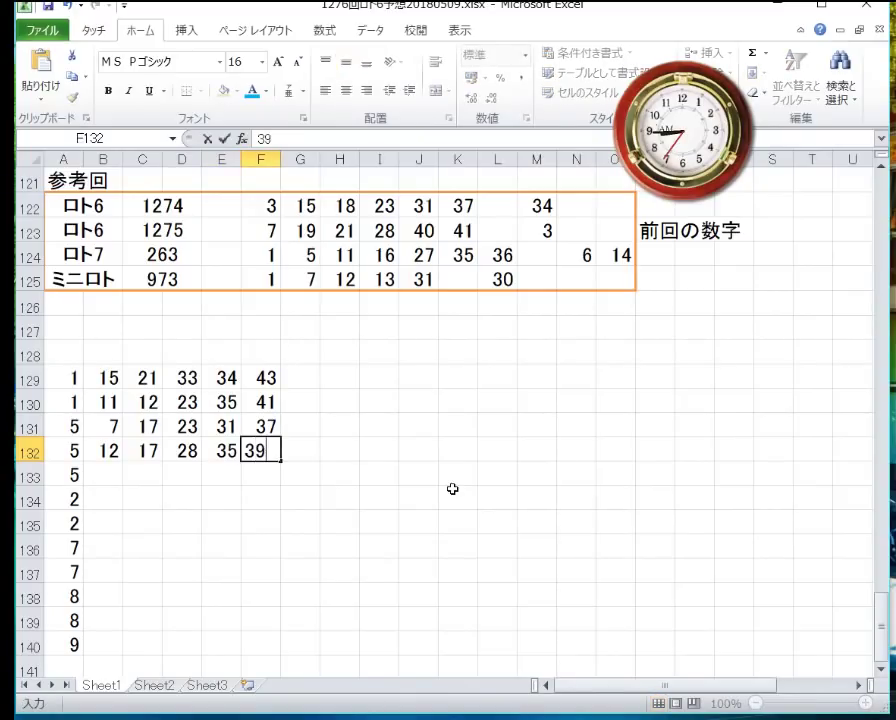
key("Return")
Step: Start the combination in row 133 with 19 in B133 and 21 in C133
key("Left")
key("Left")
key("Left")
key("Left")
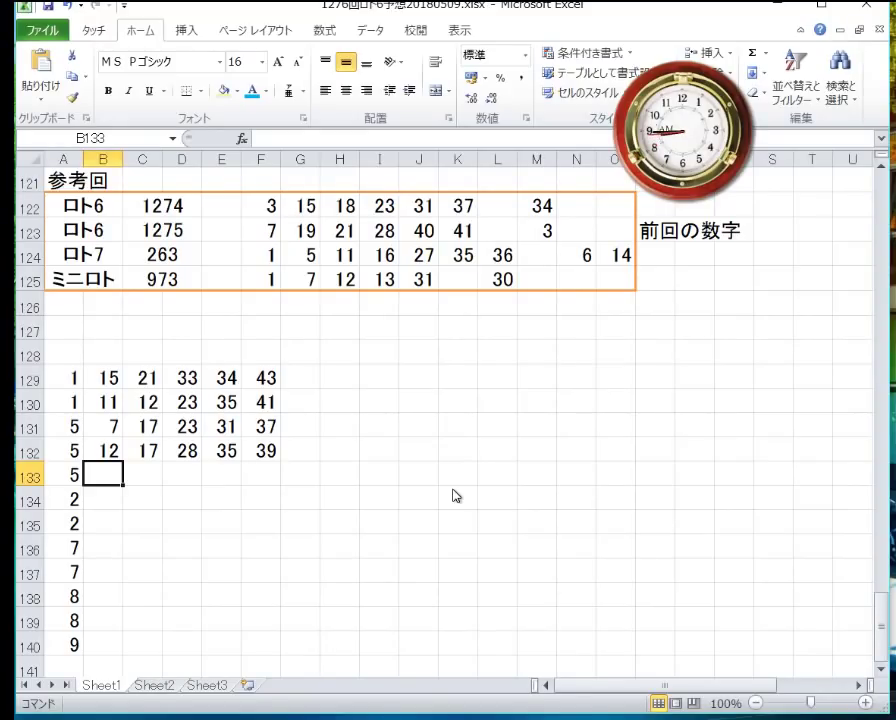
type("17")
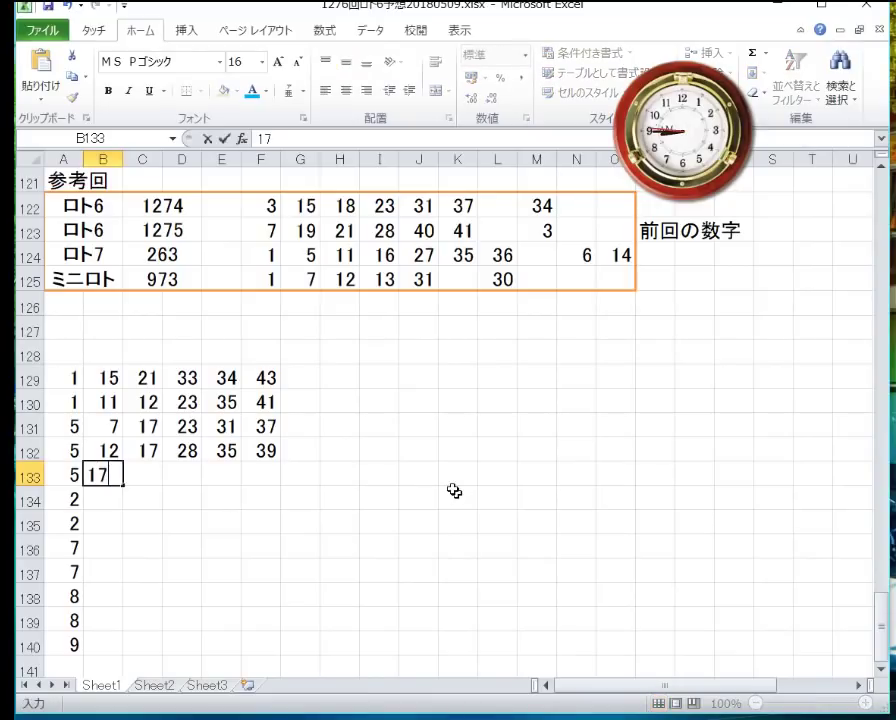
key("BackSpace")
type("8")
key("BackSpace")
type("9")
key("Tab")
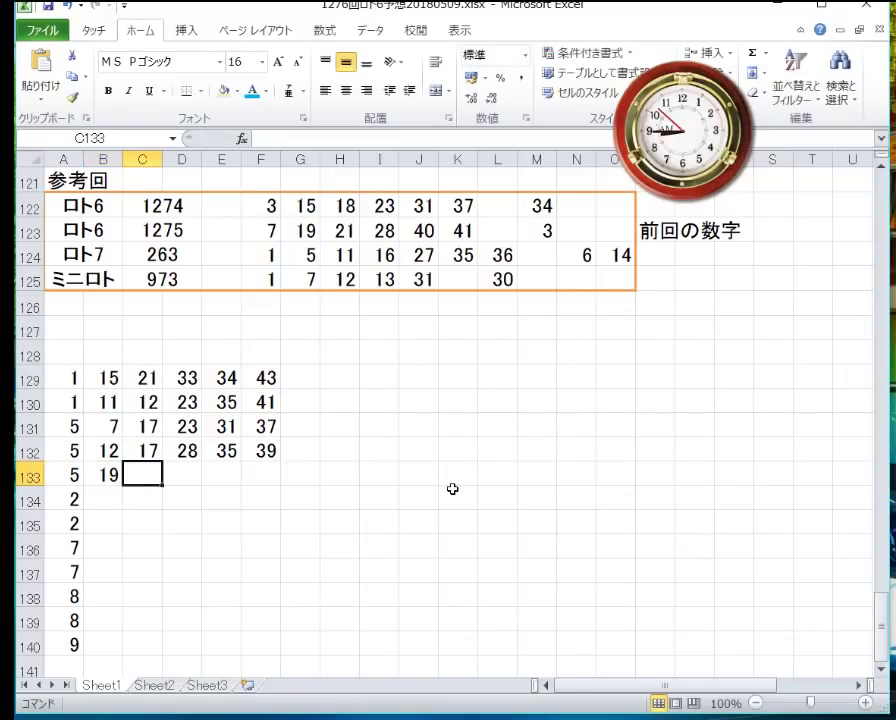
type("21")
key("Tab")
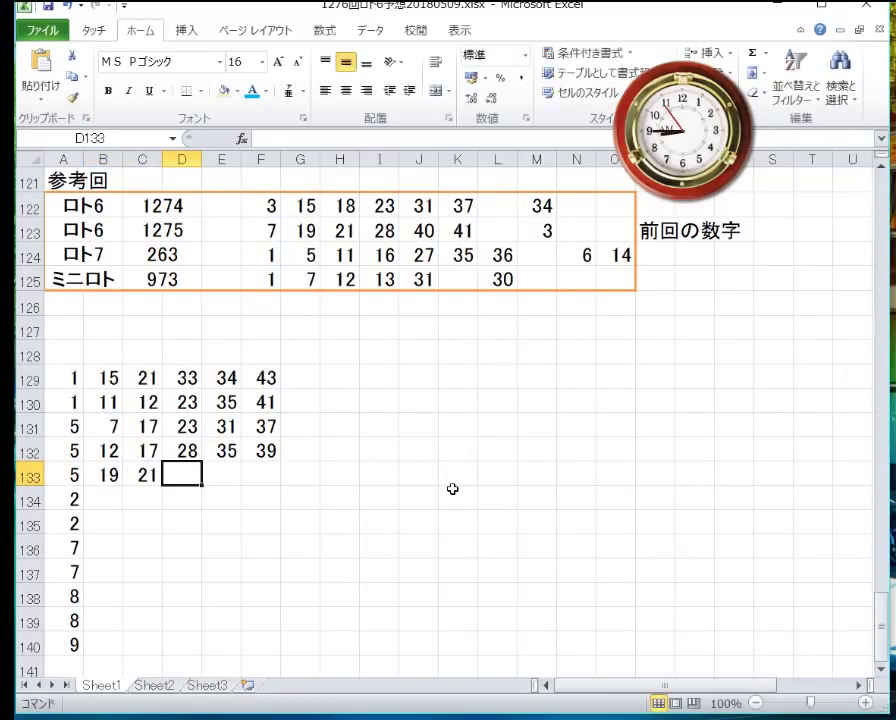
Step: Complete the row 133 combination with 24 in D133, 25 in E133 and 36 in F133
type("24")
key("Tab")
type("2")
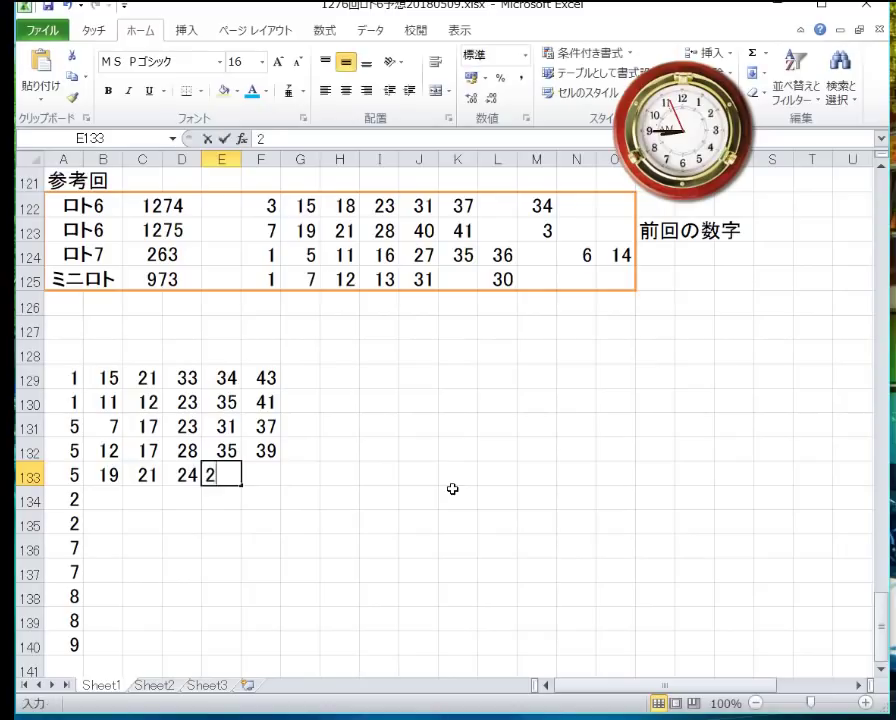
type("5")
key("Tab")
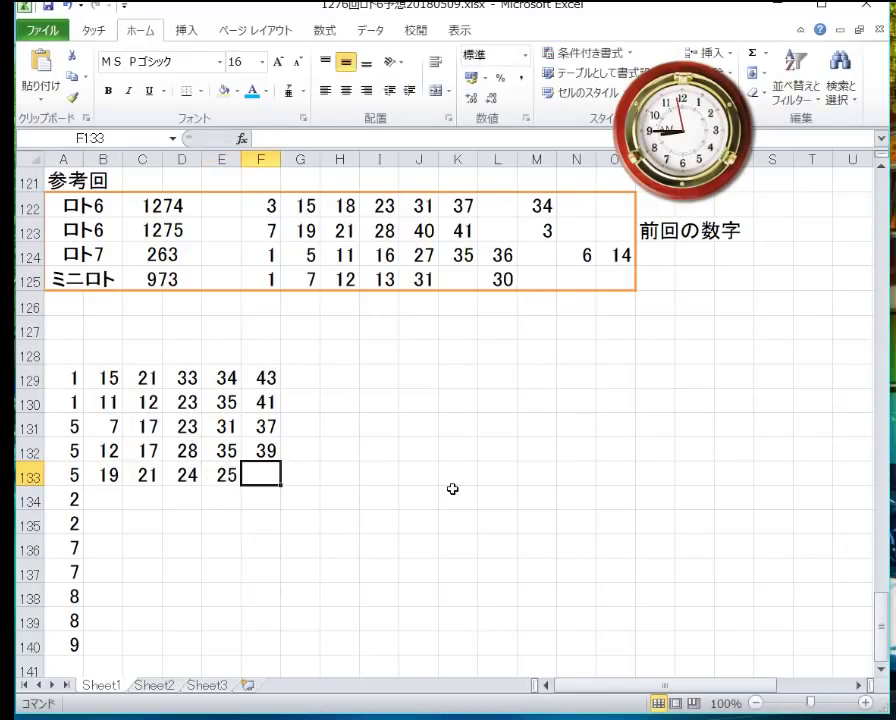
type("3")
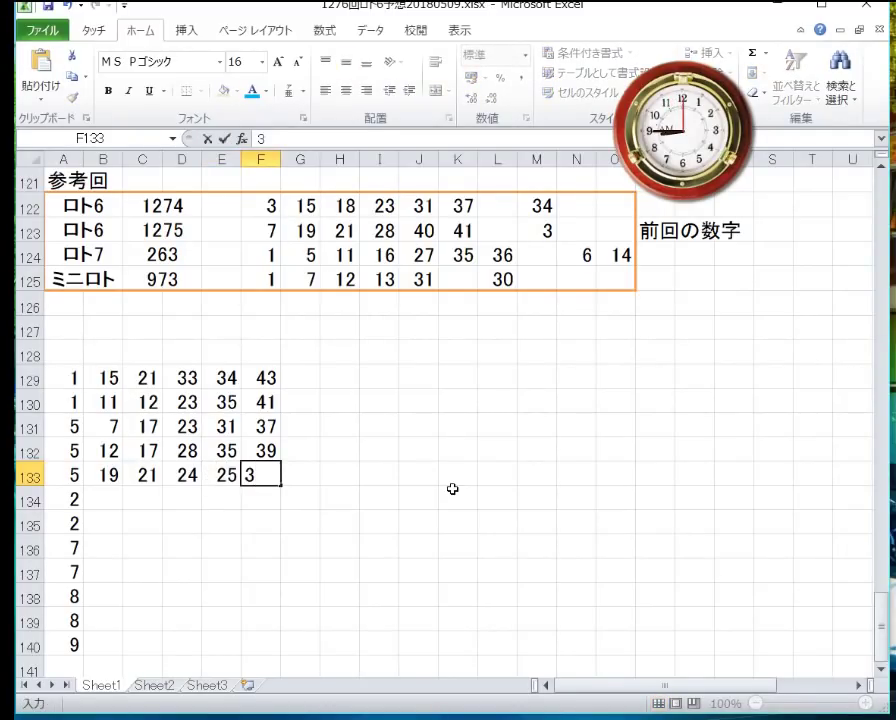
type("6")
key("Return")
Step: Start the combination in row 134 with 15 in B134 and 22 in C134
key("Left")
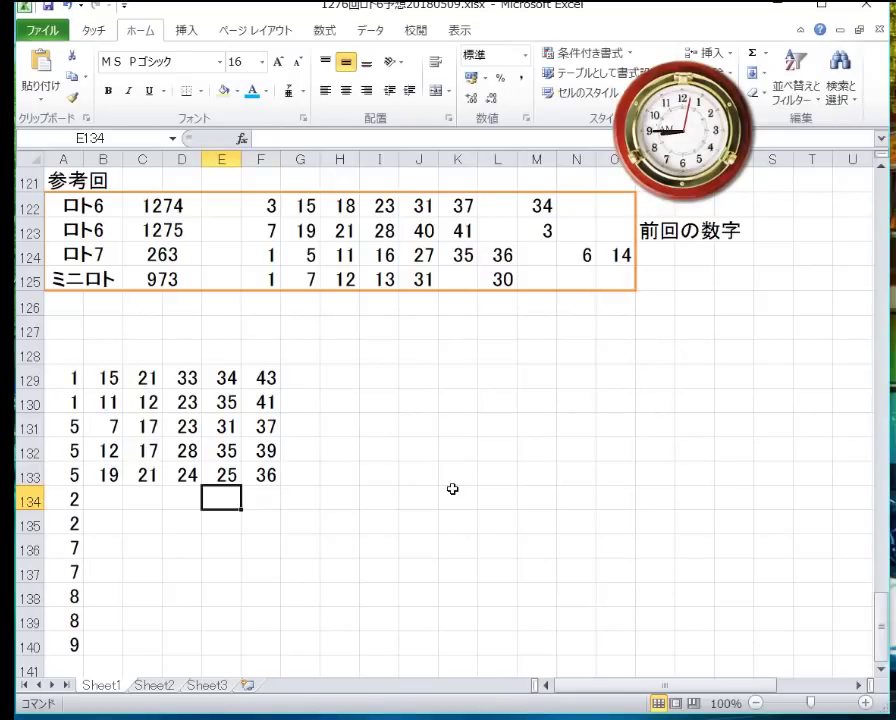
key("Left")
key("Left")
key("Left")
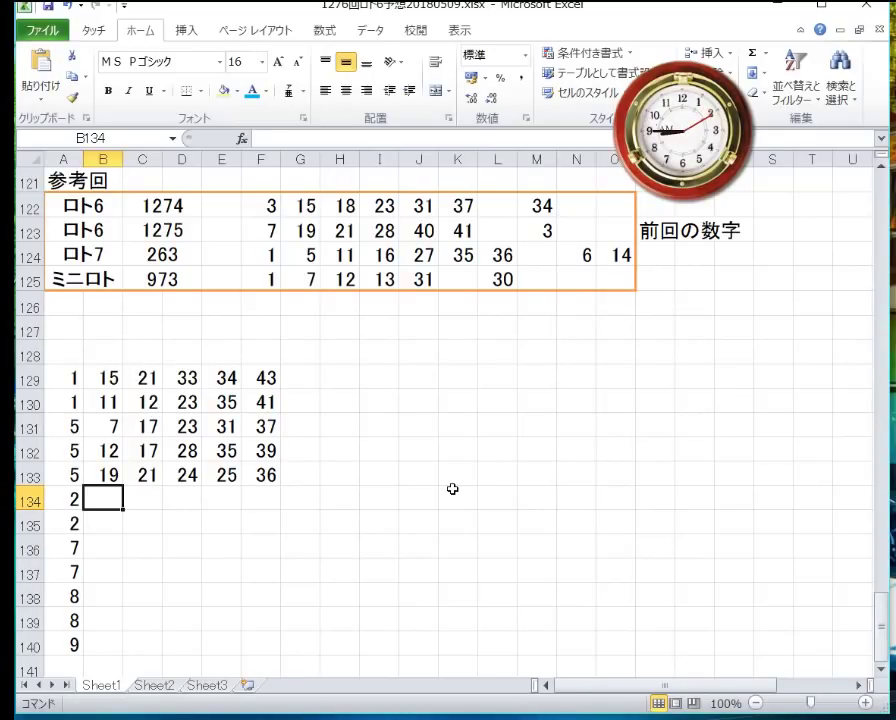
type("14")
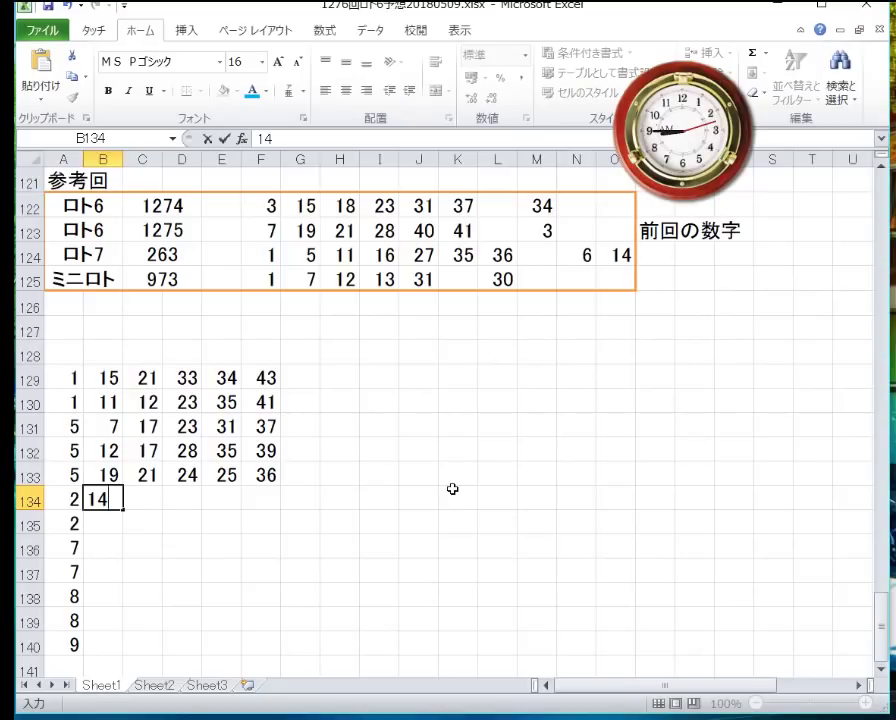
key("BackSpace")
type("5")
key("Tab")
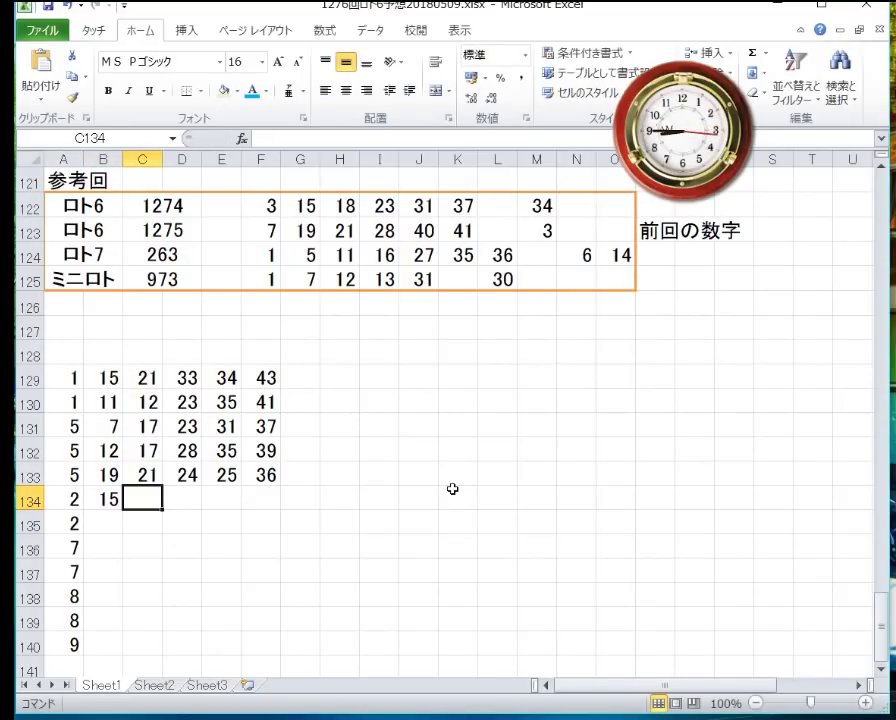
type("22")
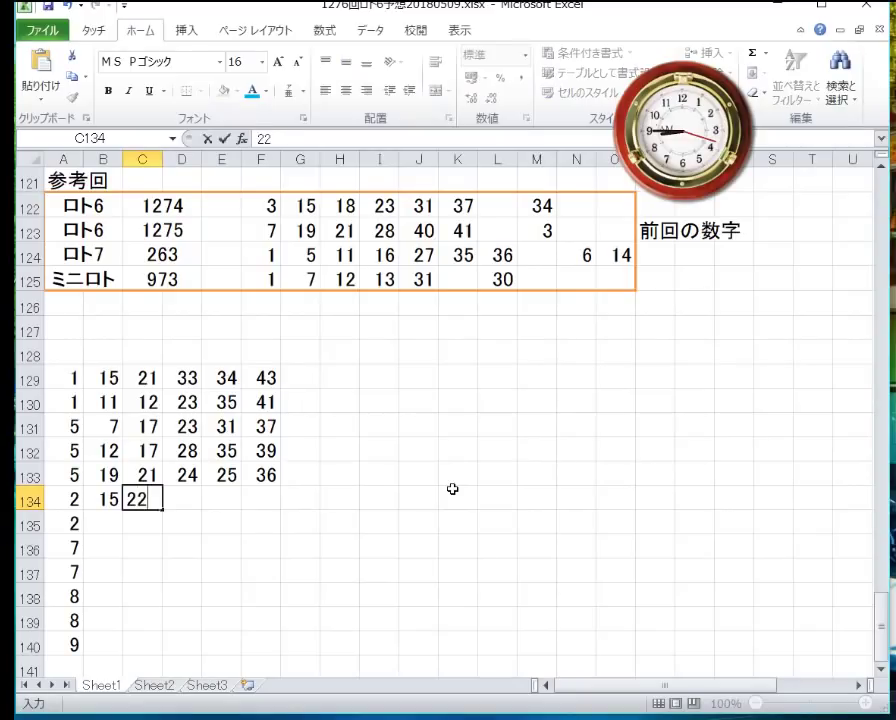
key("Tab")
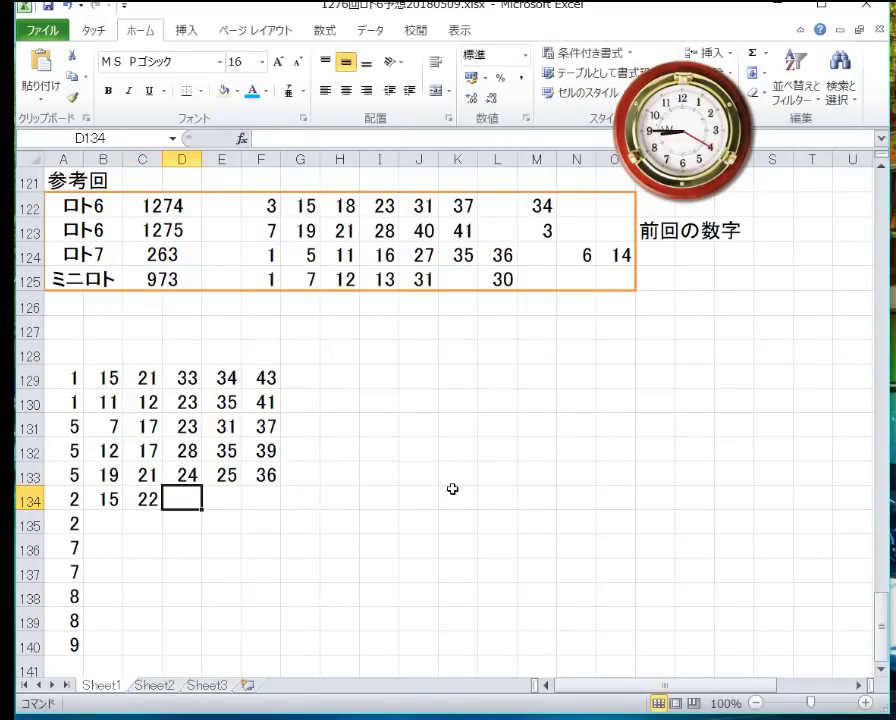
Step: Complete the row 134 combination with 25 in D134, 32 in E134 and 40 in F134
type("25")
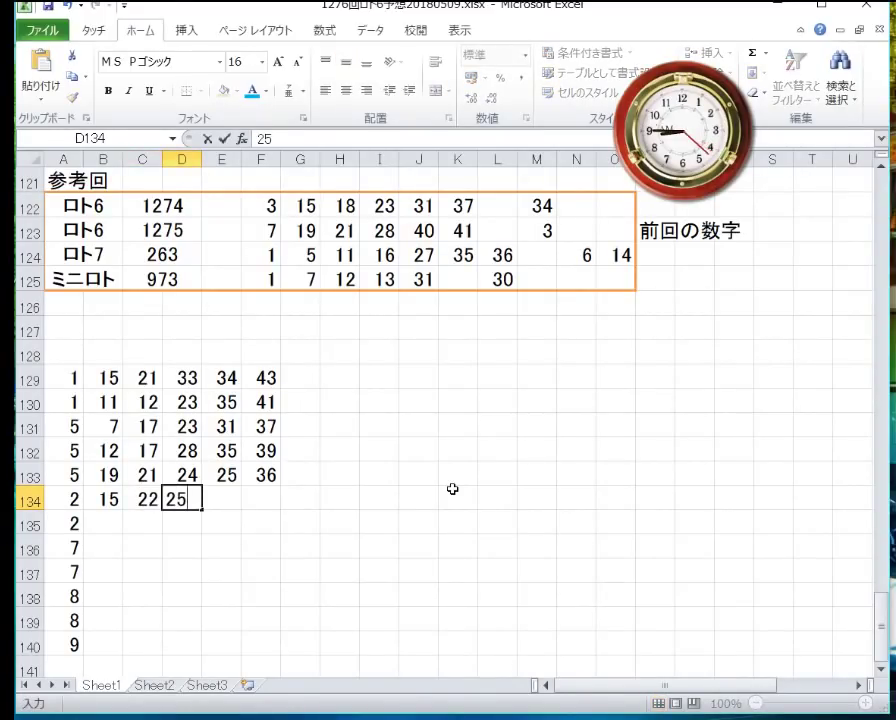
key("Tab")
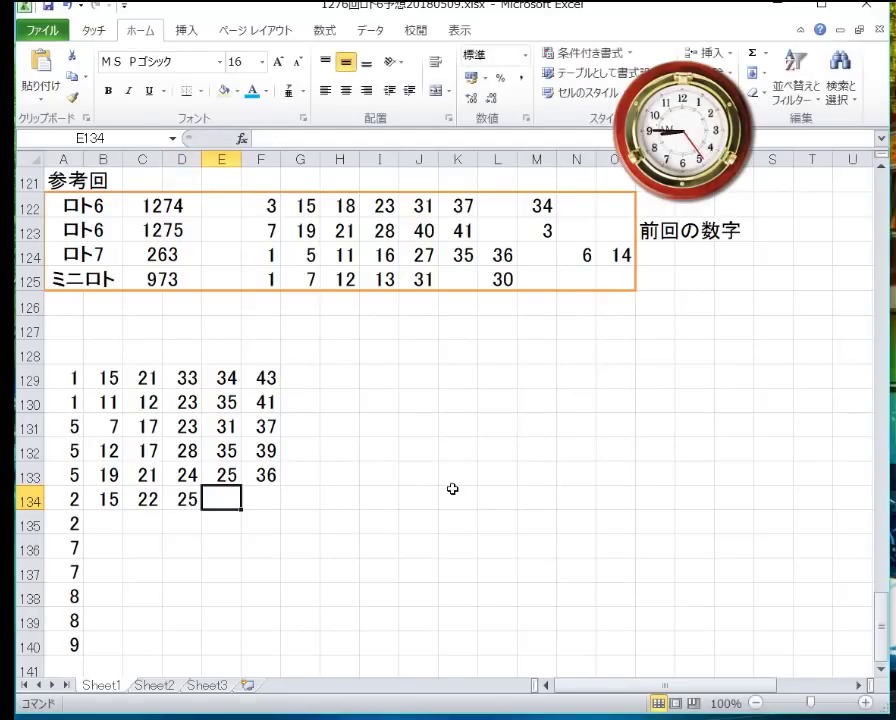
type("34")
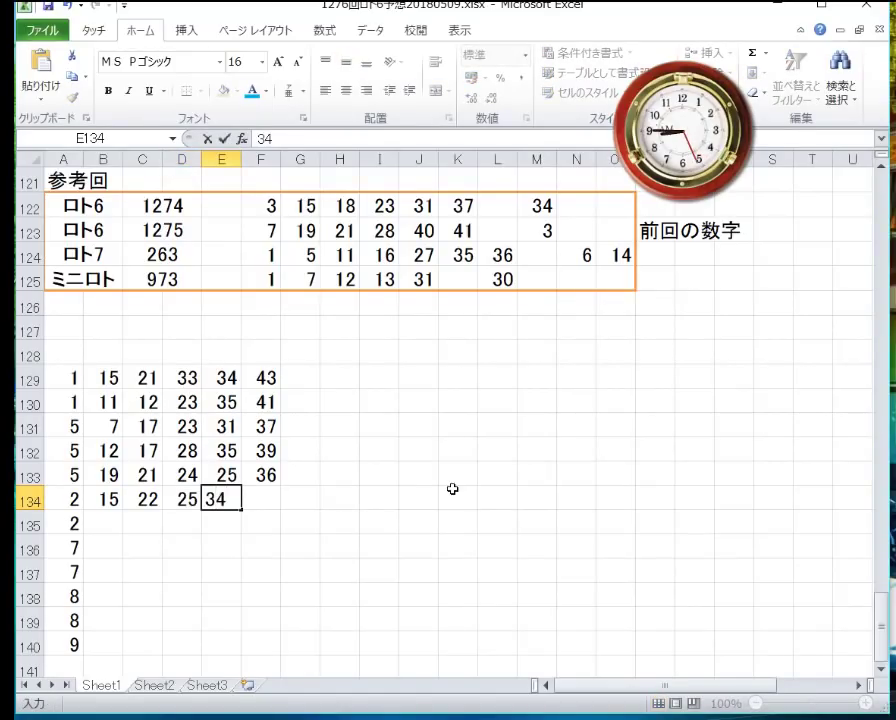
key("BackSpace")
type("2")
key("Tab")
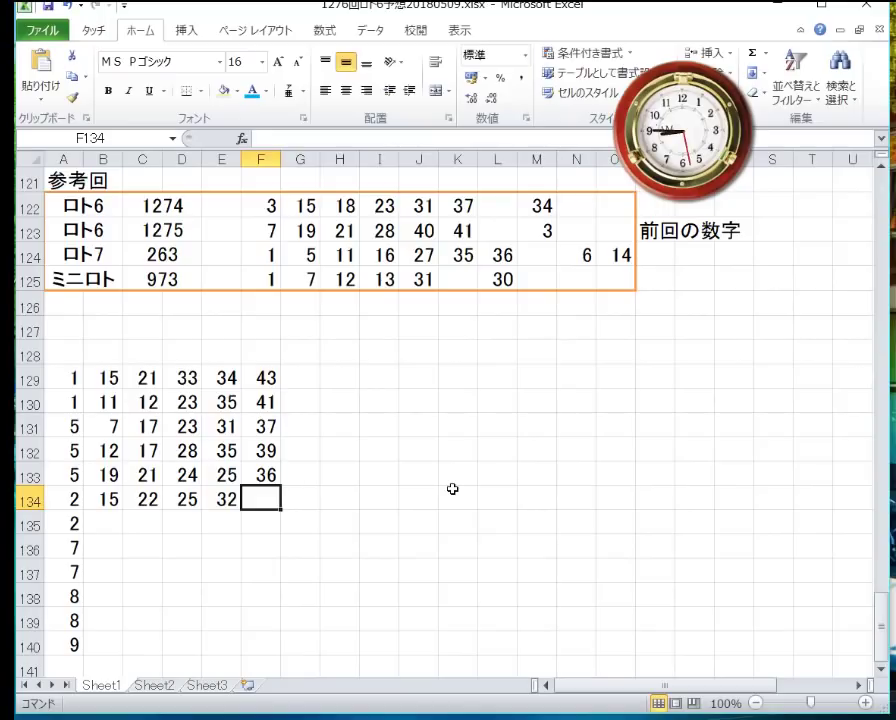
type("4")
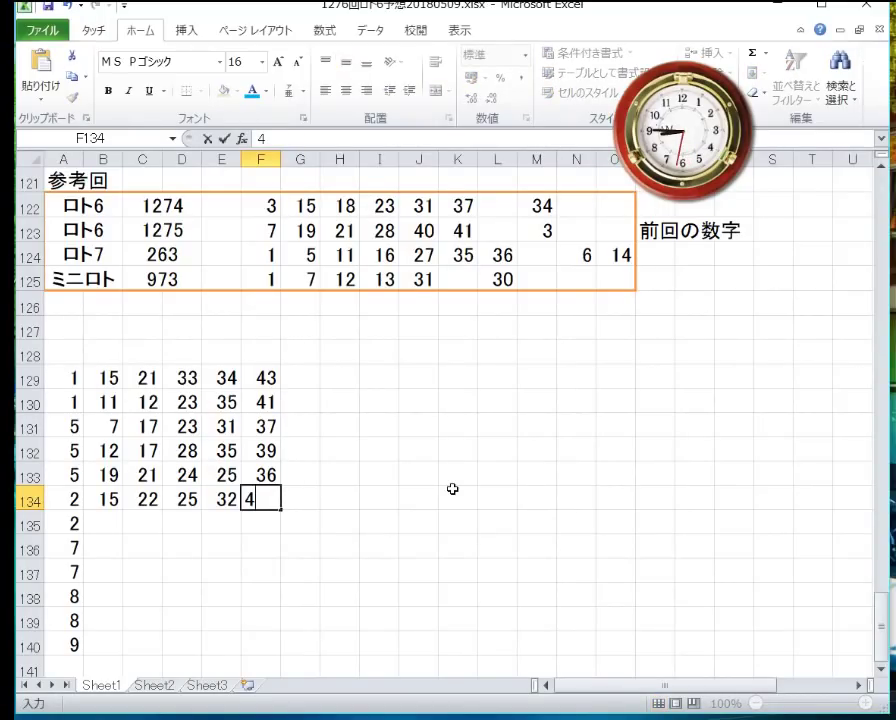
type("0")
key("Return")
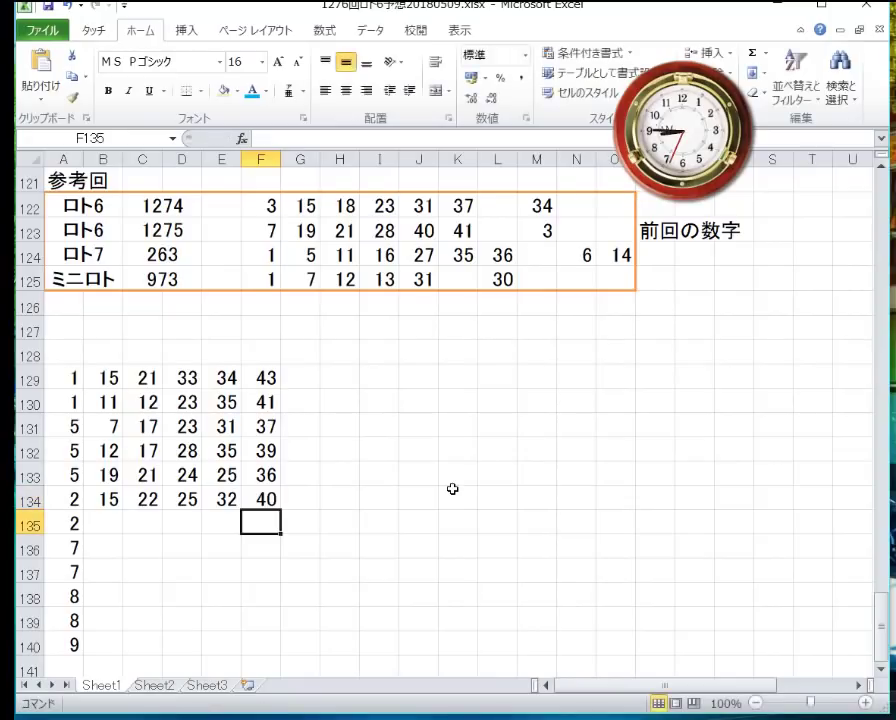
Step: Review the extracted-number tables for the past six draws and the mixed four draws in rows 33 to 41
key("Left")
key("Left")
key("Left")
key("Left")
key("Left")
key("Right")
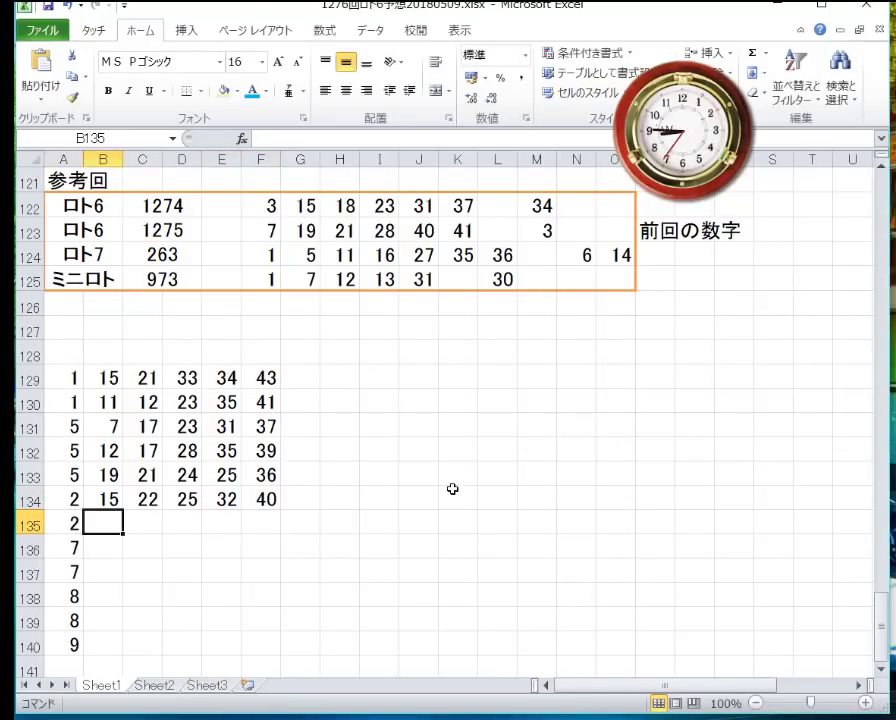
key("Up")
key("Up")
key("Up")
key("Up")
key("Up")
key("Up")
key("Up")
key("Up")
key("Up")
key("Up")
key("Up")
key("Up")
key("Up")
key("Up")
key("Up")
key("Up")
key("Up")
key("Up")
key("Up")
key("Up")
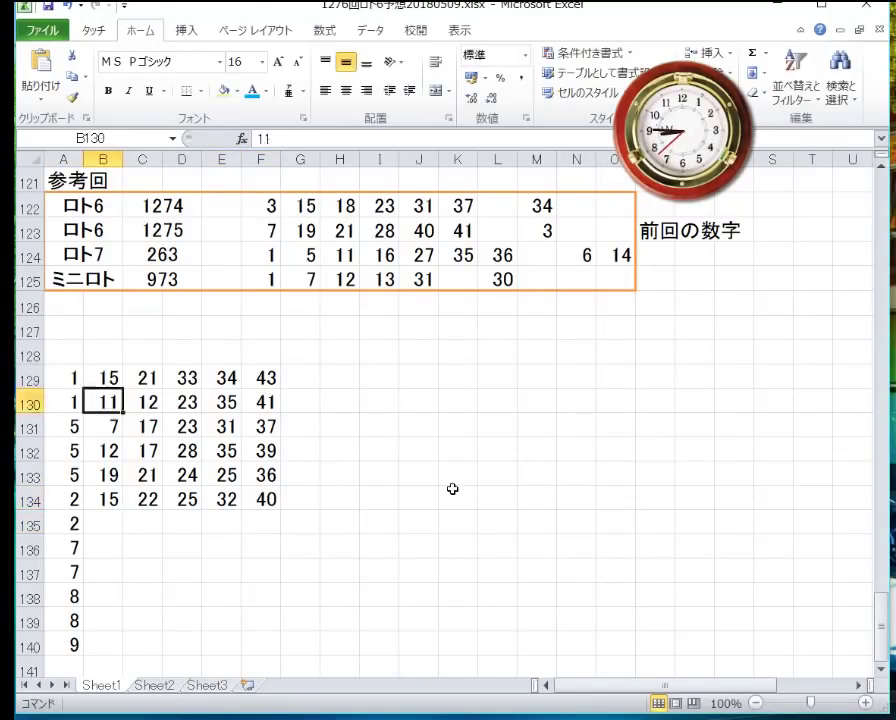
key("Up")
key("Up")
key("Up")
key("Up")
key("Up")
key("Up")
key("Up")
key("Up")
key("Up")
key("Up")
key("Up")
key("Up")
key("Up")
key("Up")
key("Up")
key("Up")
key("Up")
key("Up")
key("Up")
key("Up")
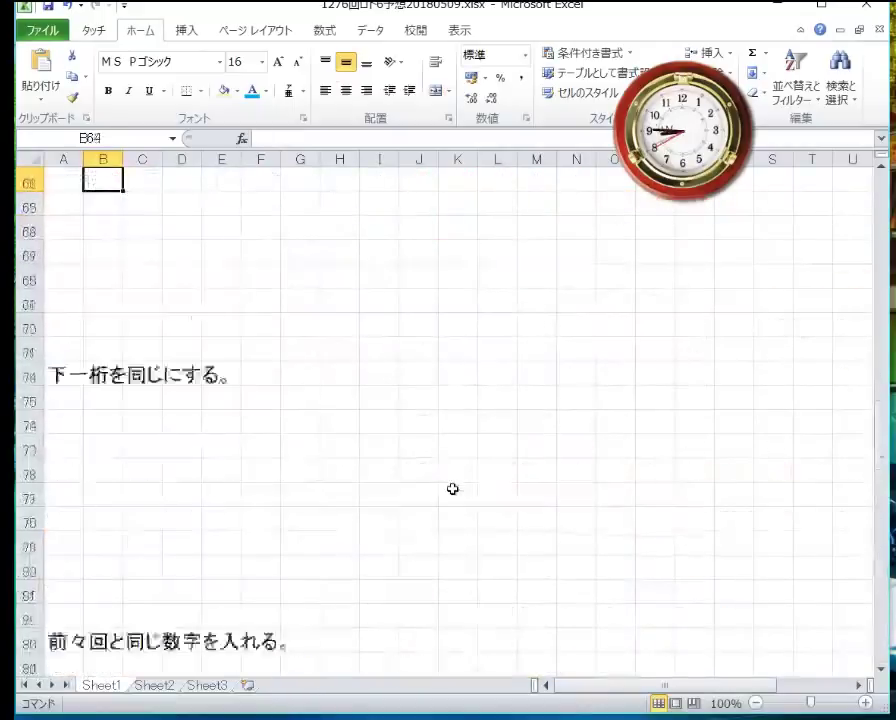
key("Down")
key("Down")
key("Down")
key("Down")
key("Down")
key("Down")
key("Down")
key("Down")
key("Down")
key("Down")
key("Down")
key("Down")
key("Down")
key("Down")
key("Down")
key("Down")
key("Down")
key("Down")
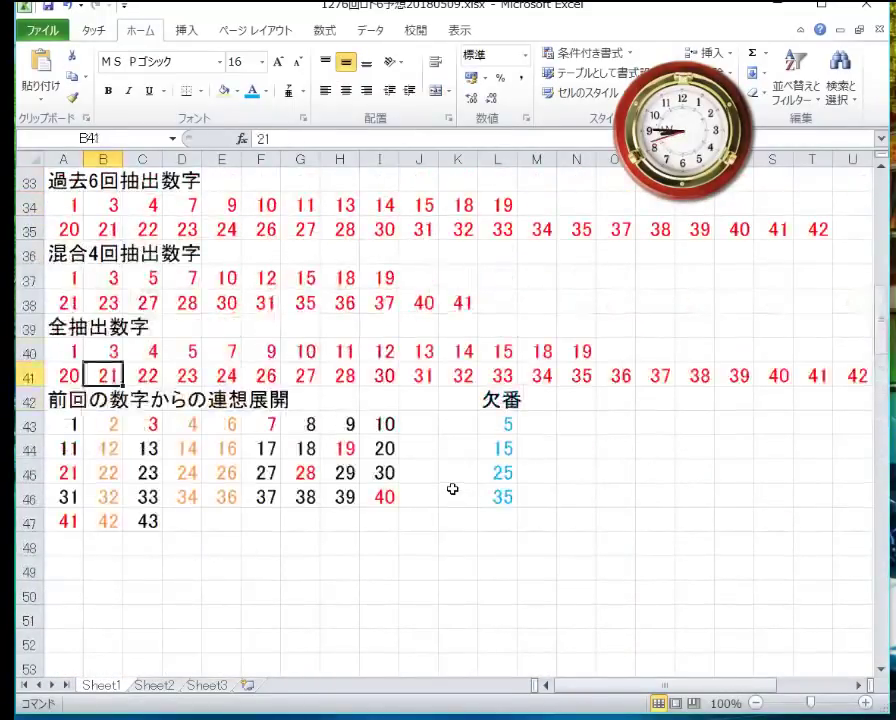
Step: Read through the number-selection rules and notes in rows 60 to 99, down to the reference-draw headings
key("Down")
key("Down")
key("Down")
key("Down")
key("Down")
key("Down")
key("Down")
key("Down")
key("Down")
key("Down")
key("Down")
key("Down")
key("Down")
key("Down")
key("Down")
key("Down")
key("Down")
key("Down")
key("Down")
key("Down")
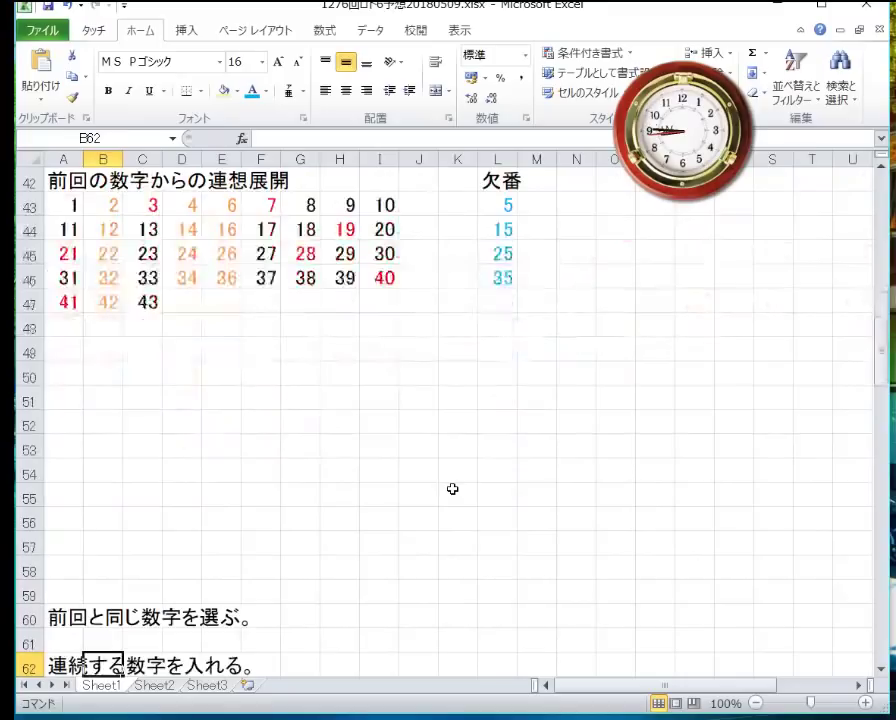
key("Down")
key("Down")
key("Down")
key("Down")
key("Down")
key("Down")
key("Down")
key("Down")
key("Down")
key("Down")
key("Down")
key("Down")
key("Down")
key("Down")
key("Up")
key("Up")
key("Up")
key("Up")
key("Up")
key("Up")
key("Up")
key("Up")
key("Up")
key("Up")
key("Up")
key("Up")
key("Up")
key("Up")
key("Up")
key("Up")
key("Up")
key("Up")
key("Up")
key("Up")
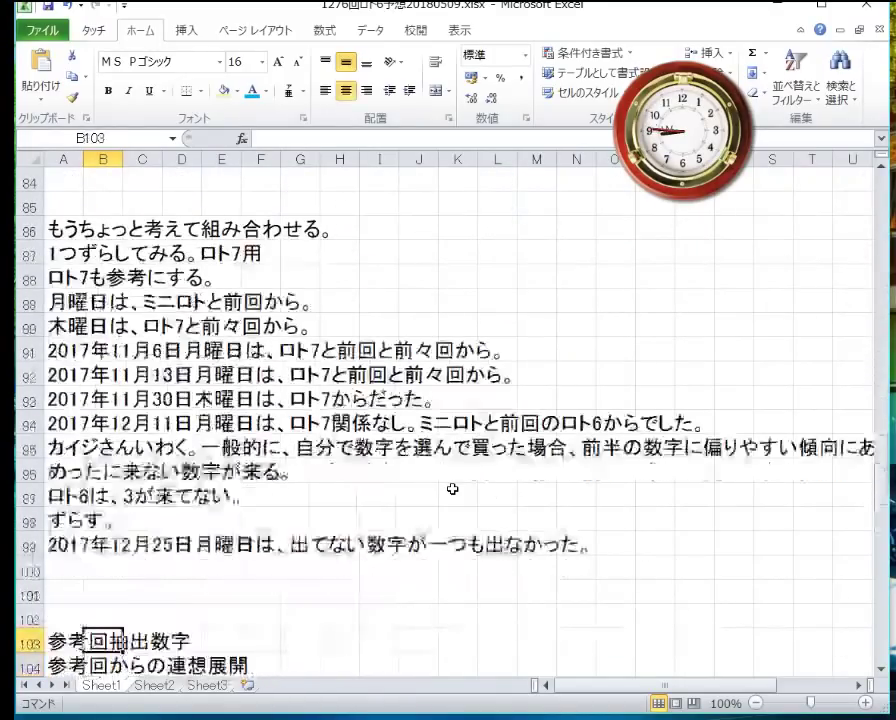
Step: Examine the association table built from the previous draw's numbers and the missing-number list in rows 42 to 47
key("Up")
key("Up")
key("Up")
key("Up")
key("Up")
key("Up")
key("Up")
key("Up")
key("Up")
key("Up")
key("Up")
key("Up")
key("Up")
key("Up")
key("Up")
key("Up")
key("Up")
key("Up")
key("Up")
key("Up")
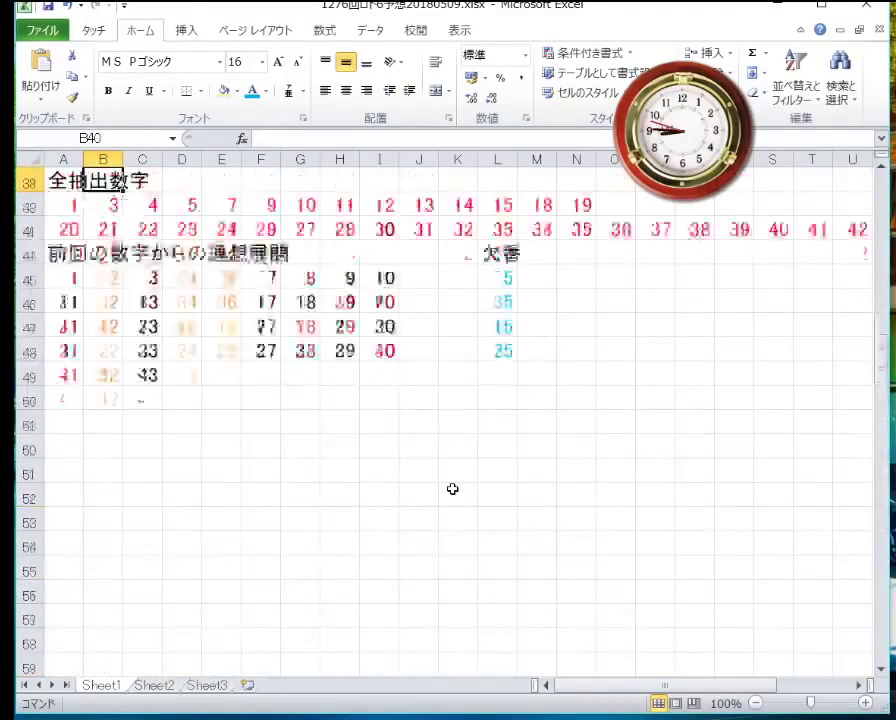
key("Down")
key("Down")
key("Down")
key("Down")
key("Down")
key("Down")
key("Down")
key("Down")
key("Down")
key("Down")
key("Down")
key("Down")
key("Down")
key("Down")
key("Down")
key("Down")
key("Down")
key("Down")
key("Down")
key("Down")
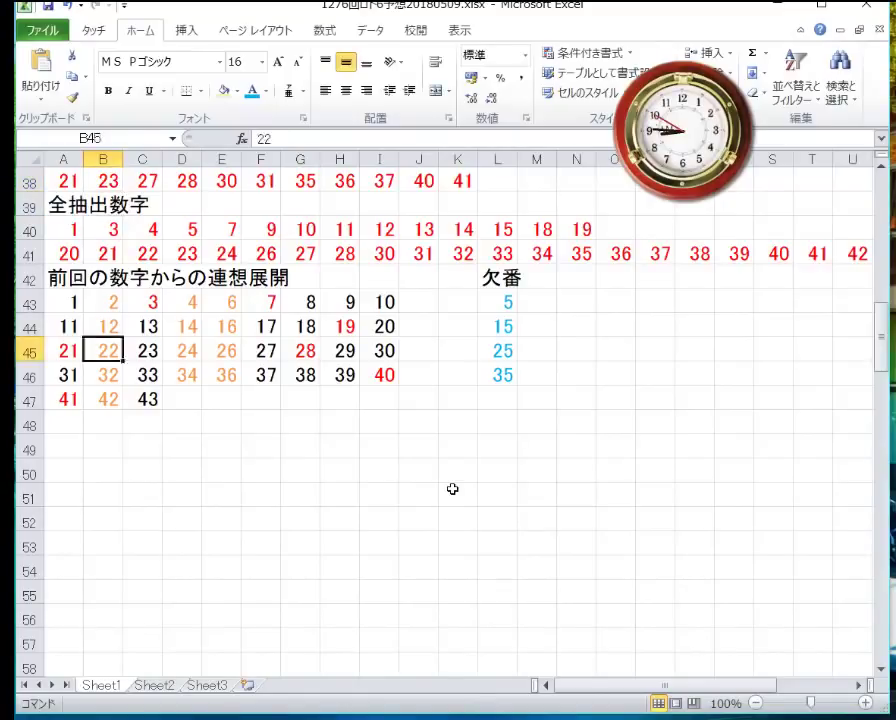
Step: Start the row 135 combination with 4 in B135, 6 in C135 and 15 in D135
key("Down")
key("Down")
key("Down")
key("Down")
key("Down")
key("Down")
key("Down")
key("Down")
key("Down")
key("Down")
key("Down")
key("Down")
key("Down")
key("Down")
key("Down")
key("Down")
key("Down")
key("Down")
key("Down")
key("Down")
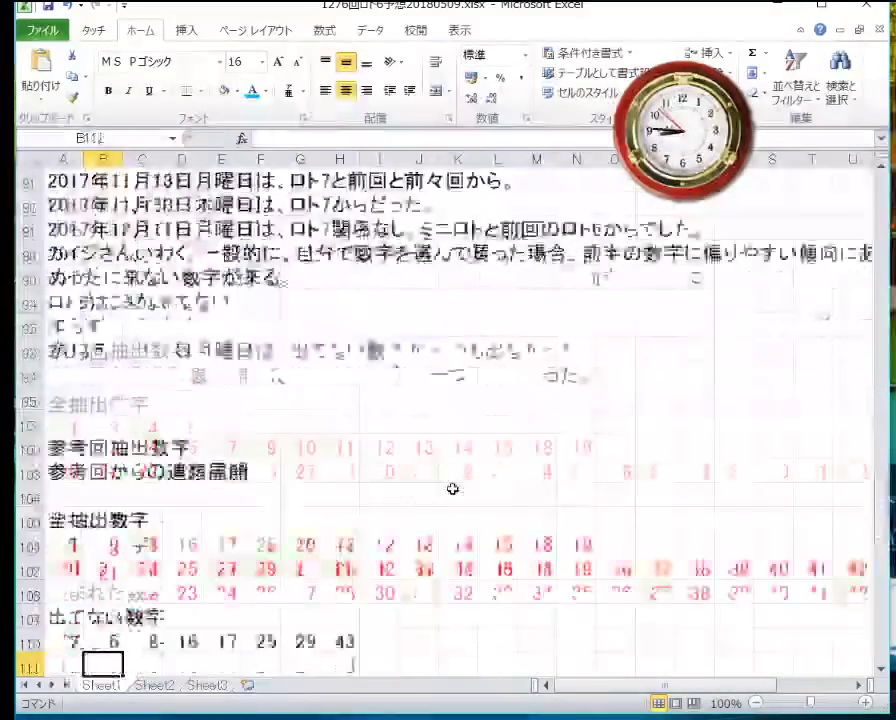
key("Up")
key("Up")
key("Up")
key("Up")
key("Up")
key("Up")
key("Up")
key("Up")
key("Up")
key("Up")
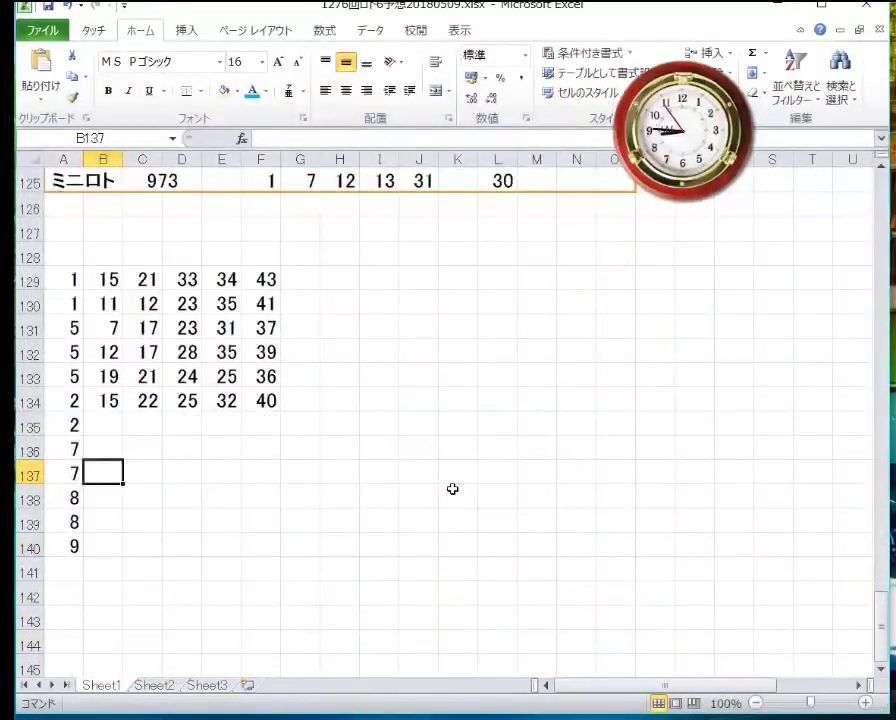
type("4")
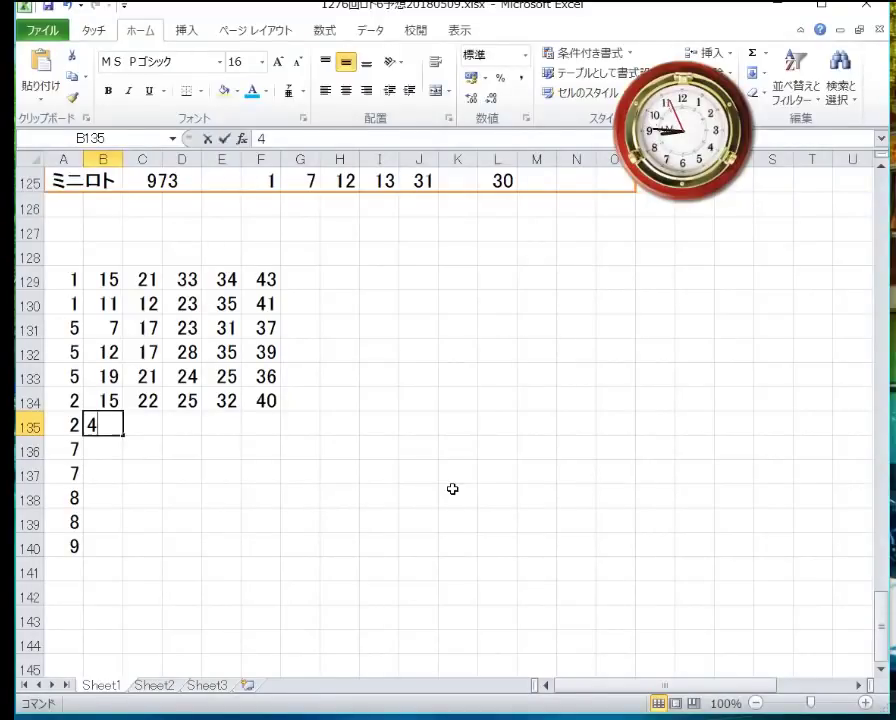
key("Tab")
type("6")
key("Tab")
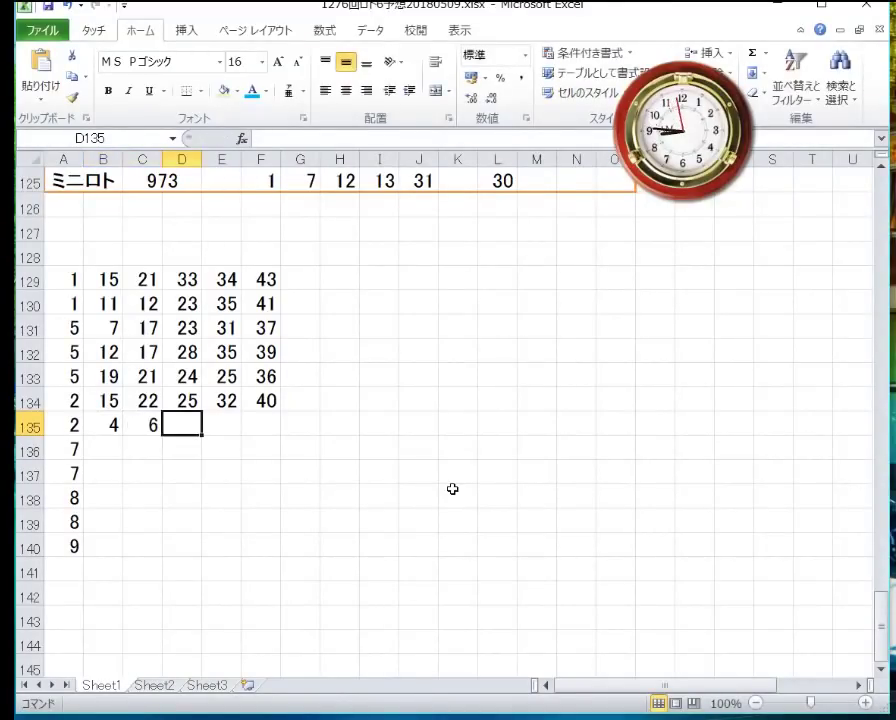
type("15")
key("Tab")
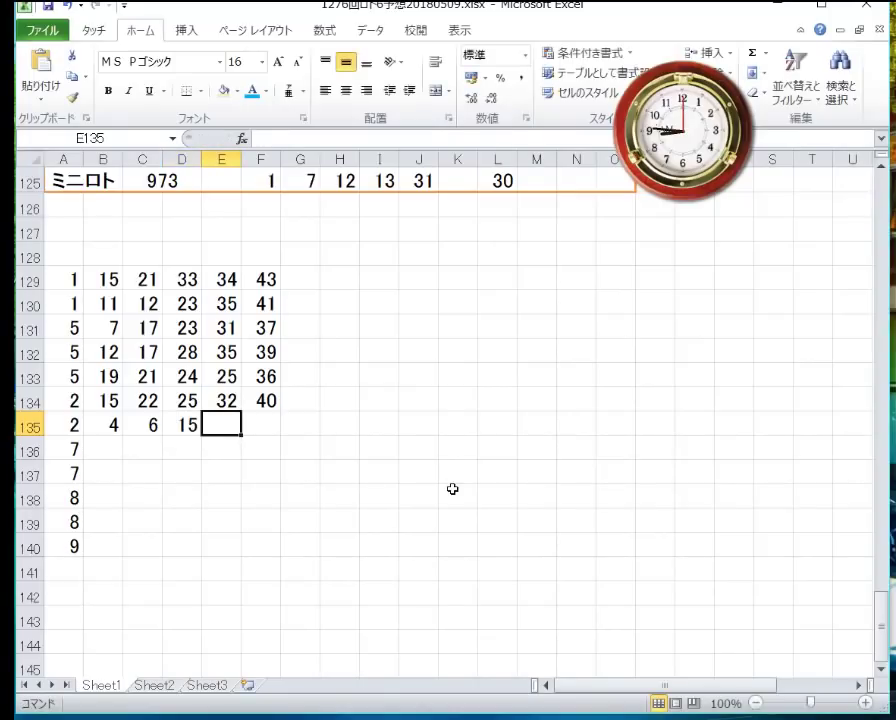
Step: Complete the row 135 combination with 35 in E135 and 41 in F135
key("Tab")
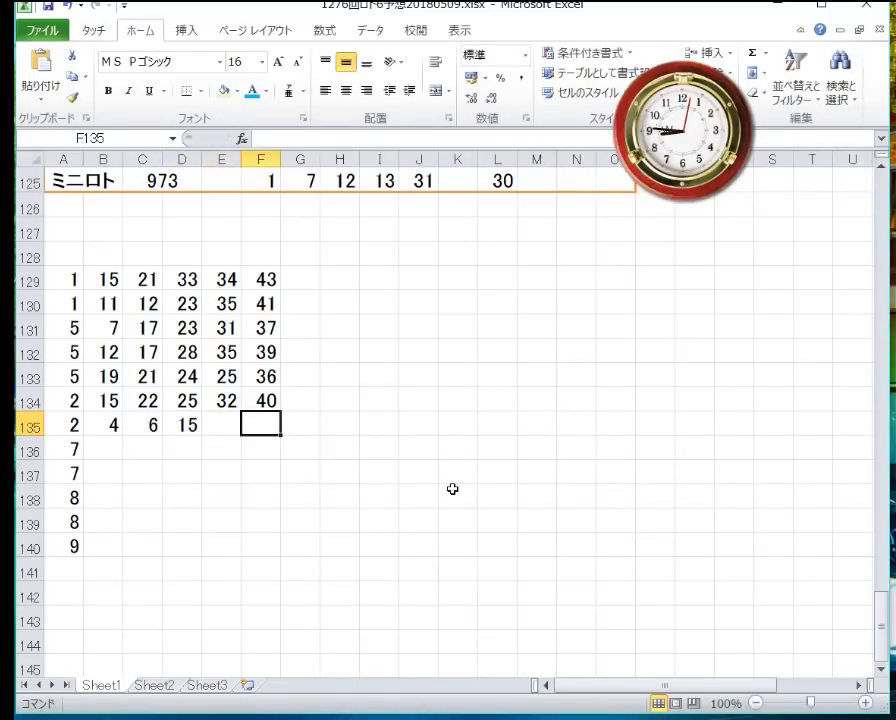
type("41")
key("shift+Tab")
key("Escape")
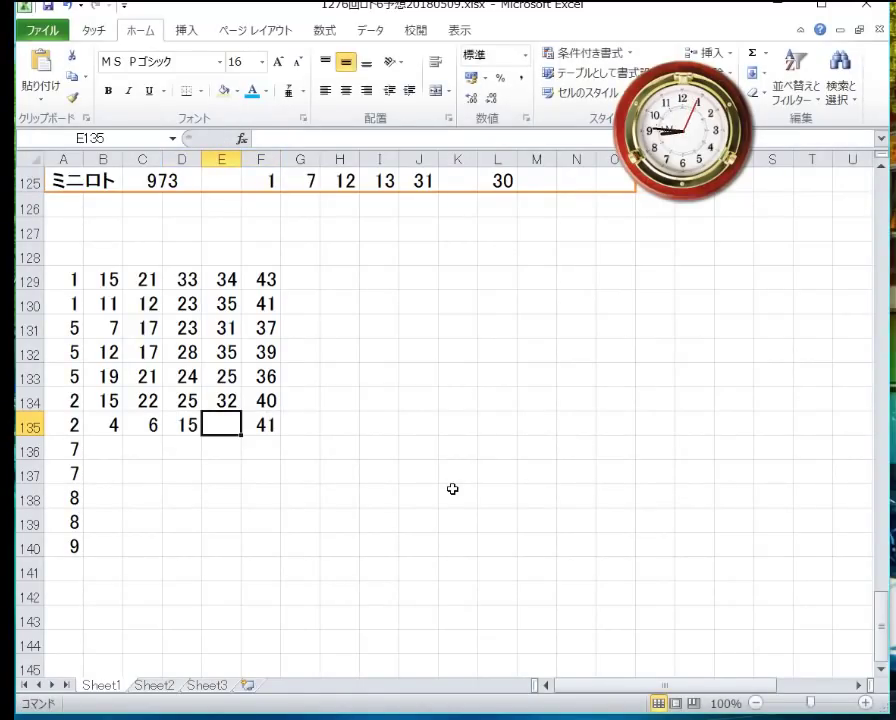
type("35")
key("Return")
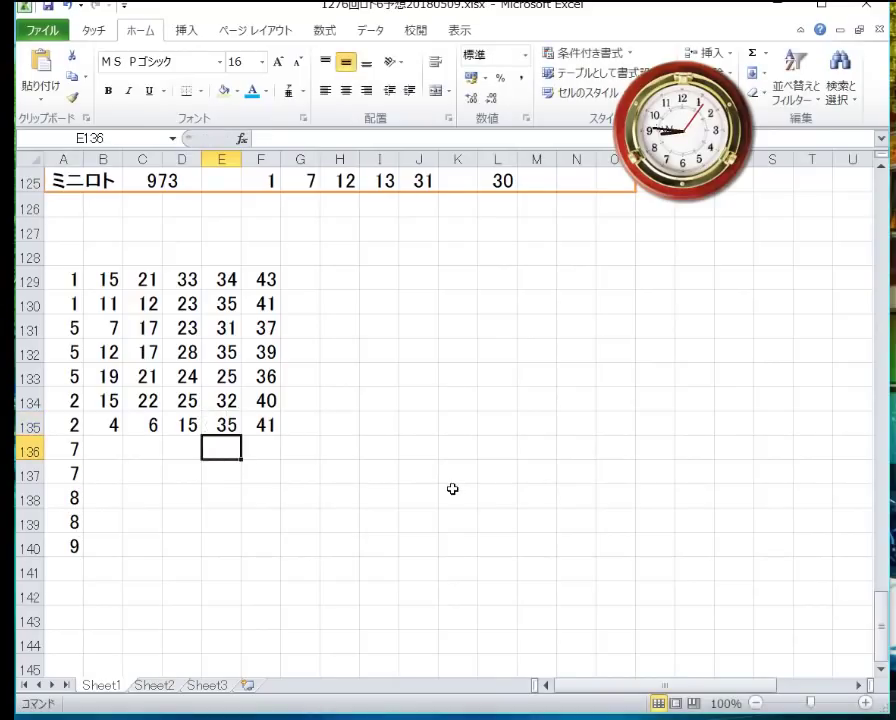
Step: Mark the row 135 combination with a ○ symbol in G135
key("Up")
key("Right")
key("Right")
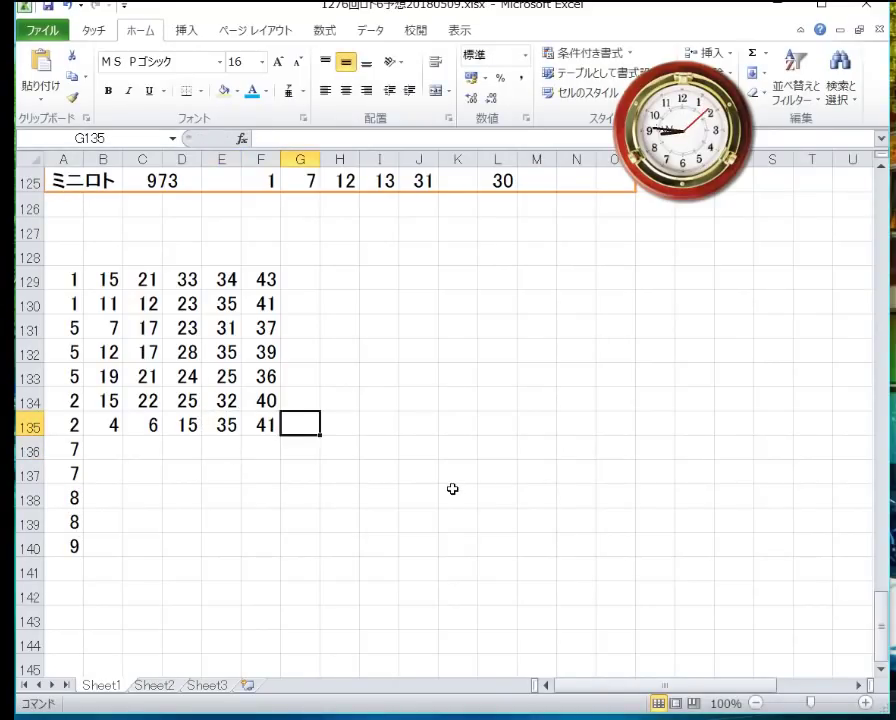
key("Zenkaku_Hankaku")
type("maru")
key("space")
key("Return")
key("Return")
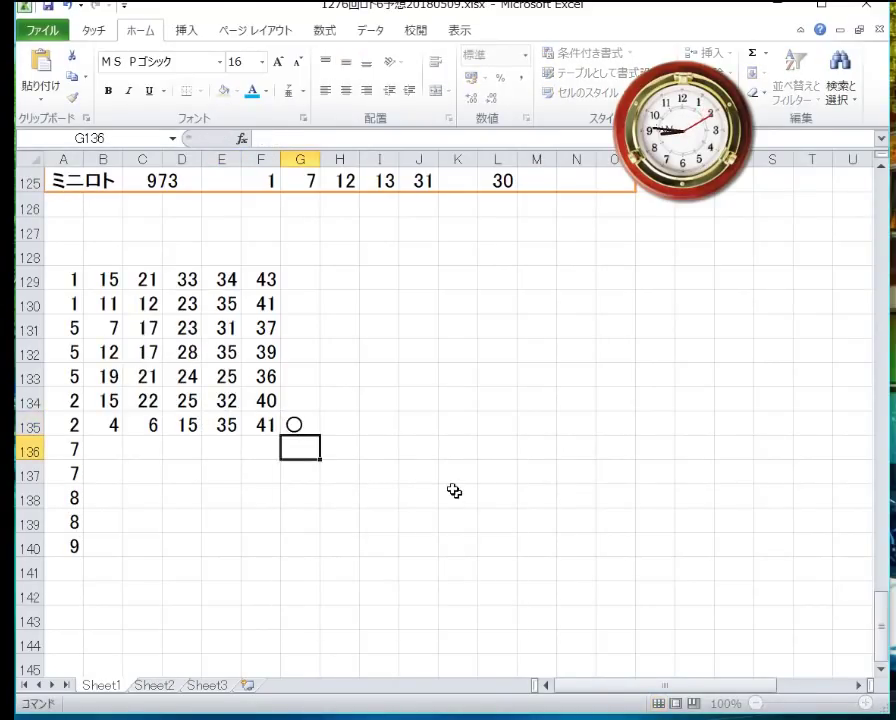
key("Zenkaku_Hankaku")
Step: Start the row 136 combination with 12 in B136 and 16 in C136
key("Left")
key("Left")
key("Left")
key("Left")
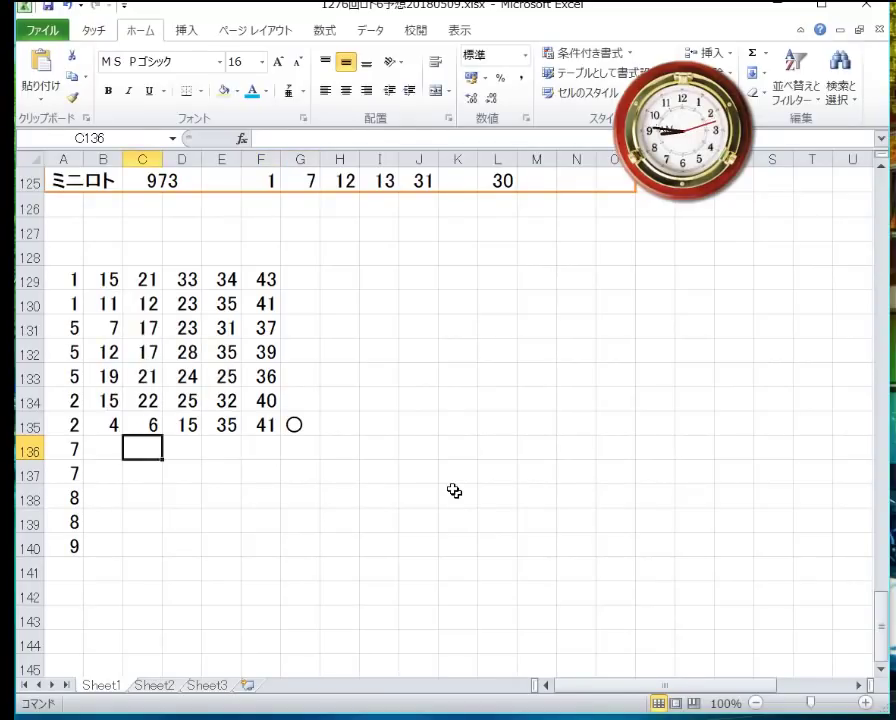
key("Left")
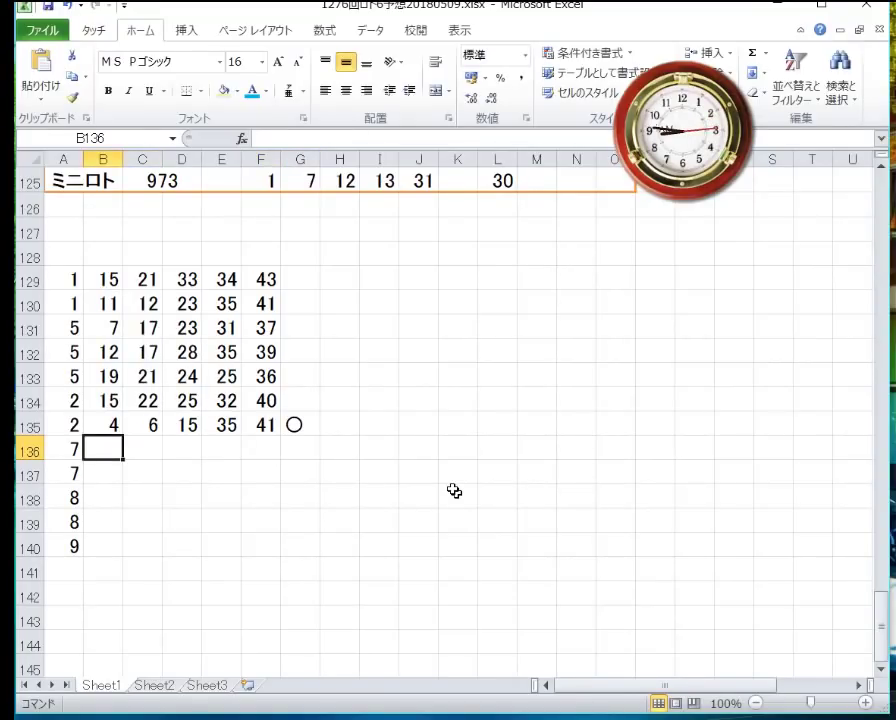
type("12")
key("Right")
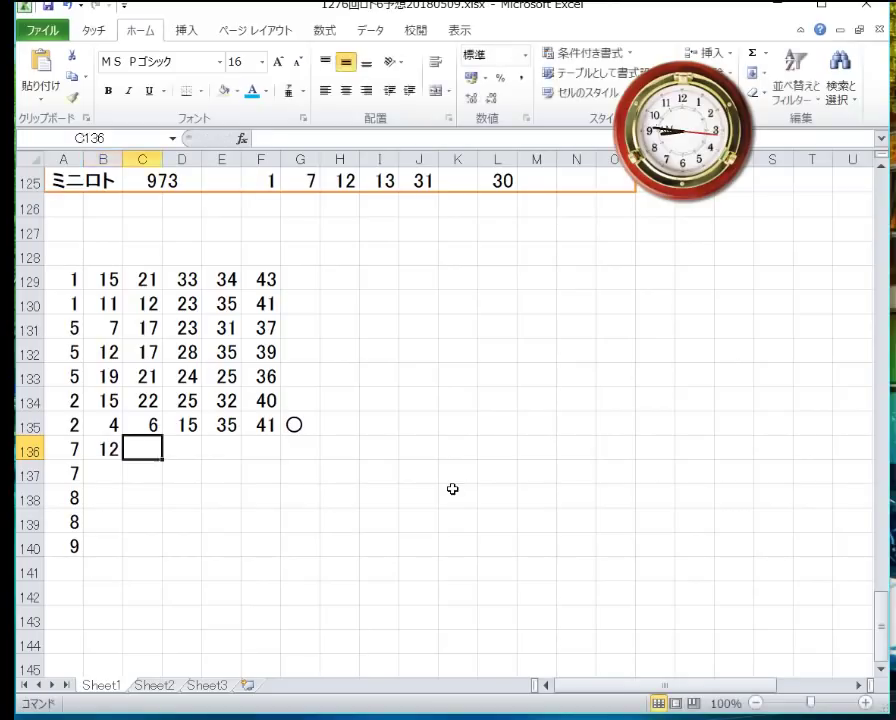
type("16")
key("Right")
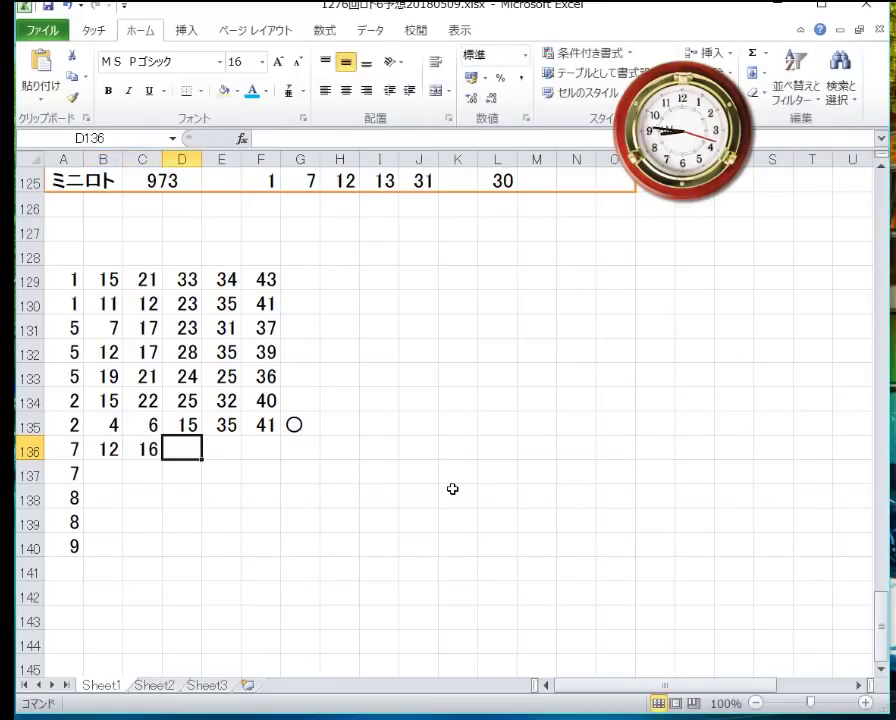
Step: Complete the row 136 combination with 23 in D136, 35 in E136 and 42 in F136
type("2")
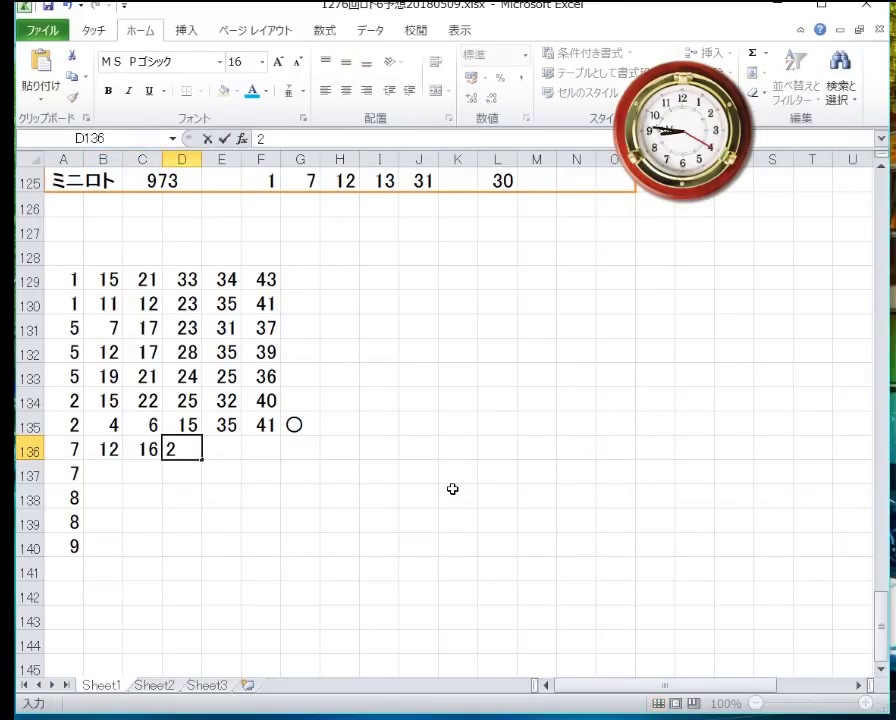
type("3")
key("Right")
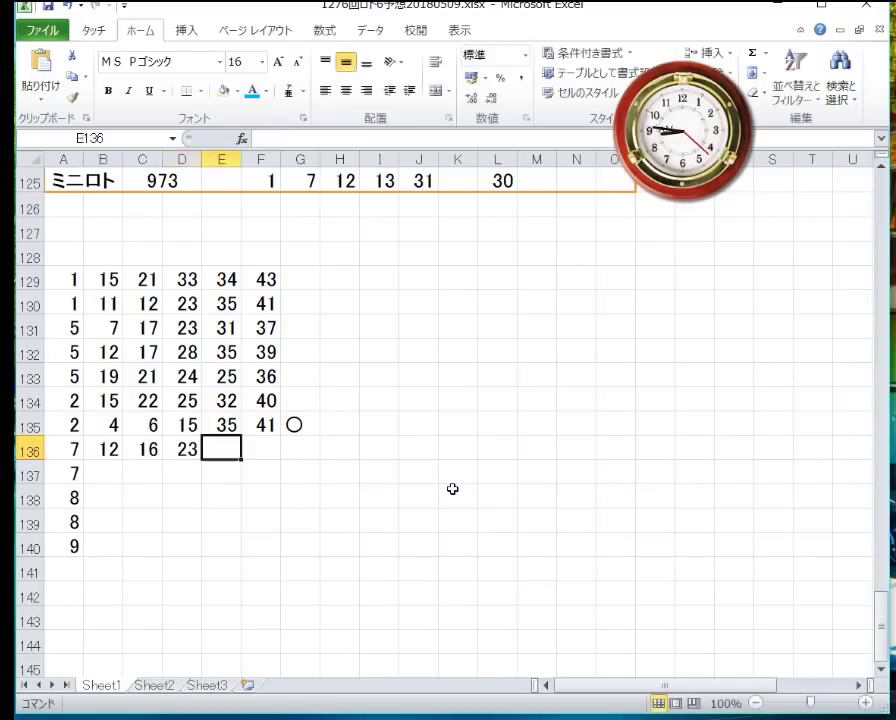
type("35")
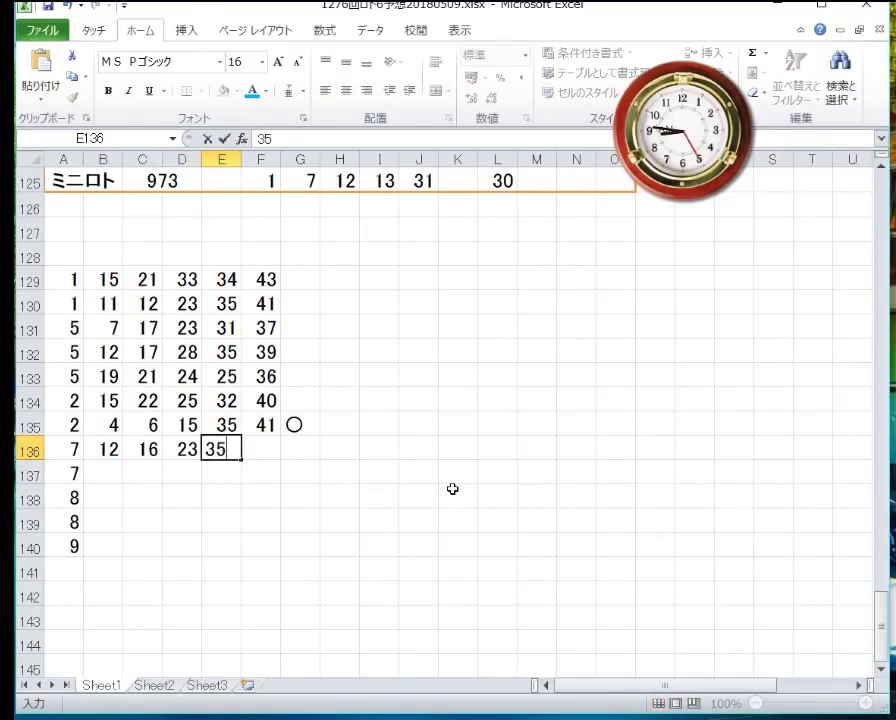
key("Right")
type("42")
key("Return")
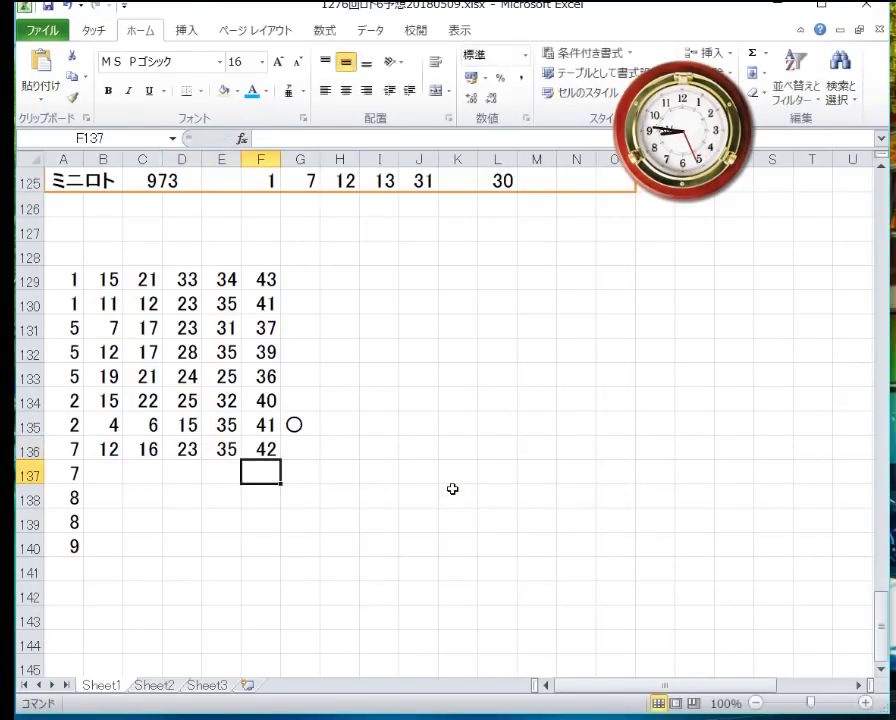
Step: Start the row 137 combination with 11 in B137 and 15 in C137
key("Left")
key("Left")
key("Left")
key("Down")
key("Left")
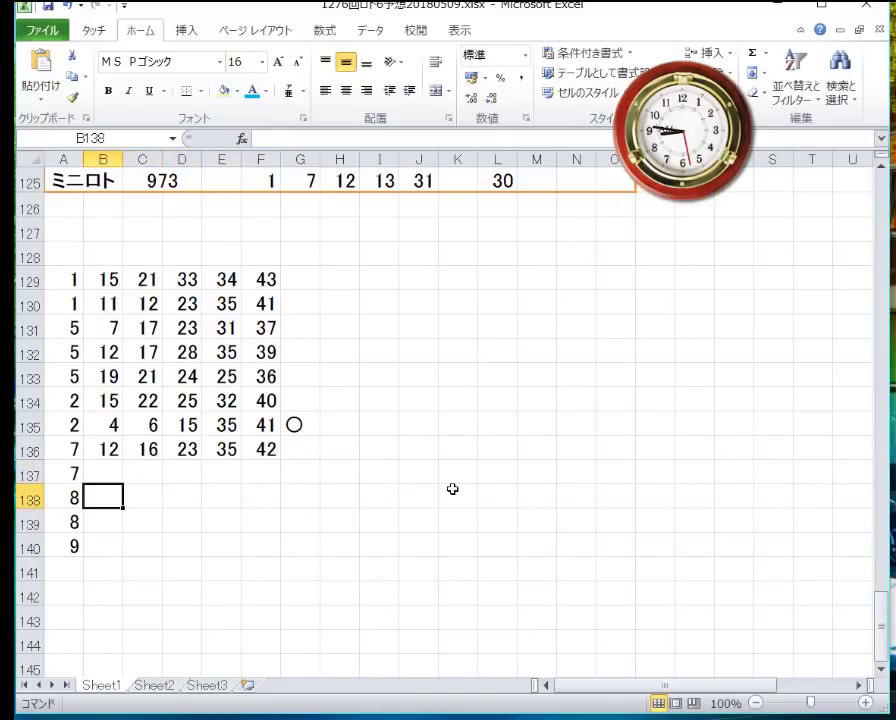
key("Up")
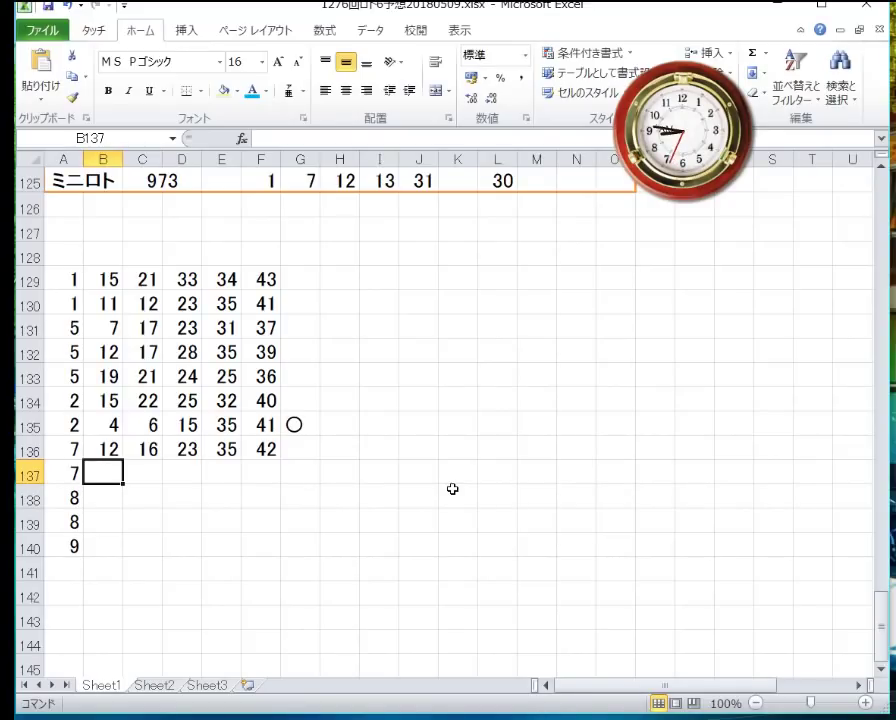
type("11")
key("Tab")
type("15")
key("Tab")
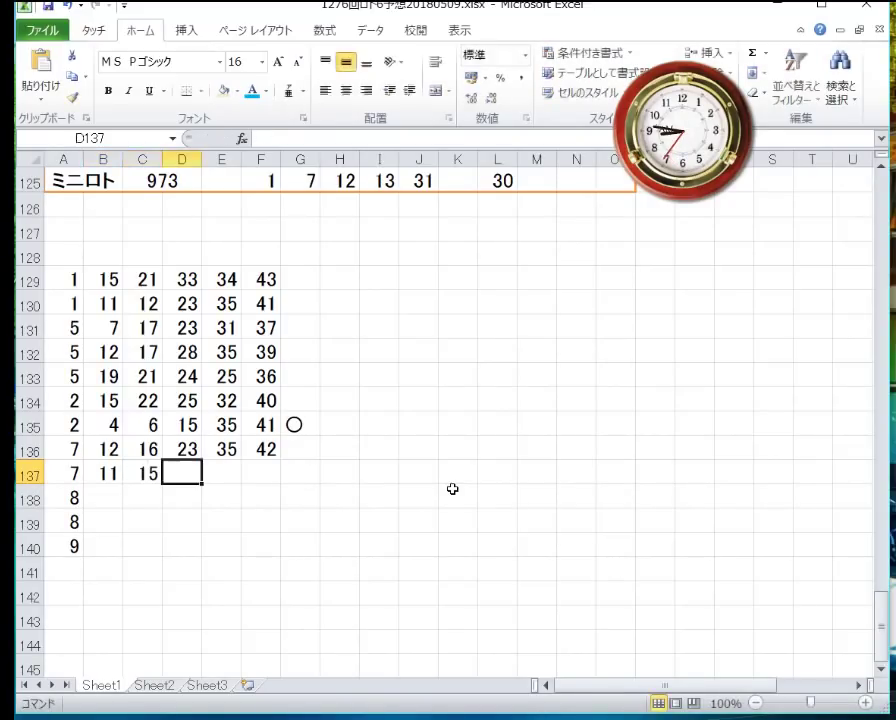
Step: Complete the row 137 combination with 22 in D137, 28 in E137 and 35 in F137
type("22")
key("Tab")
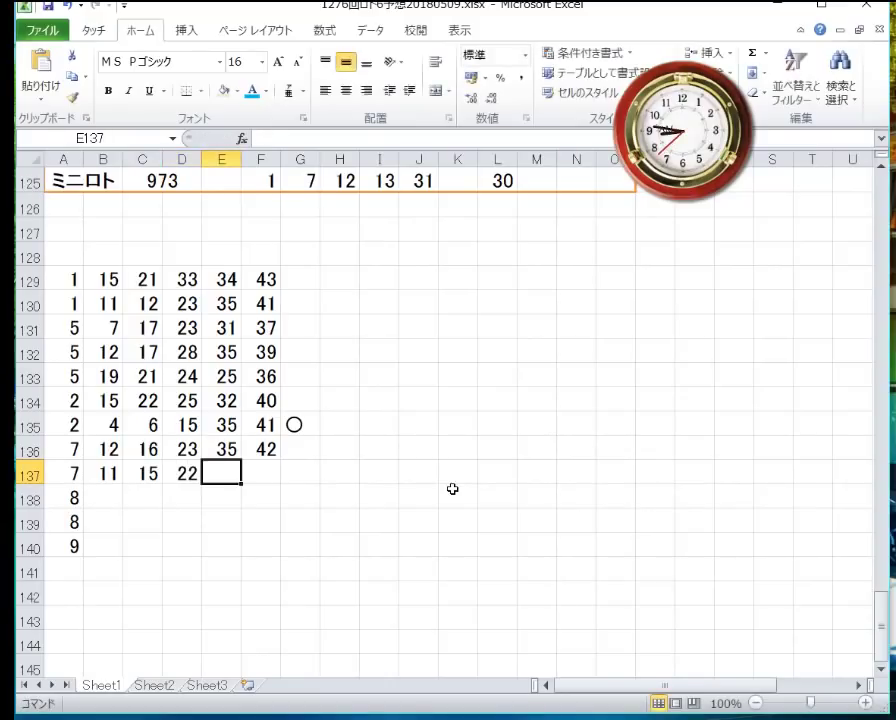
type("28")
key("Tab")
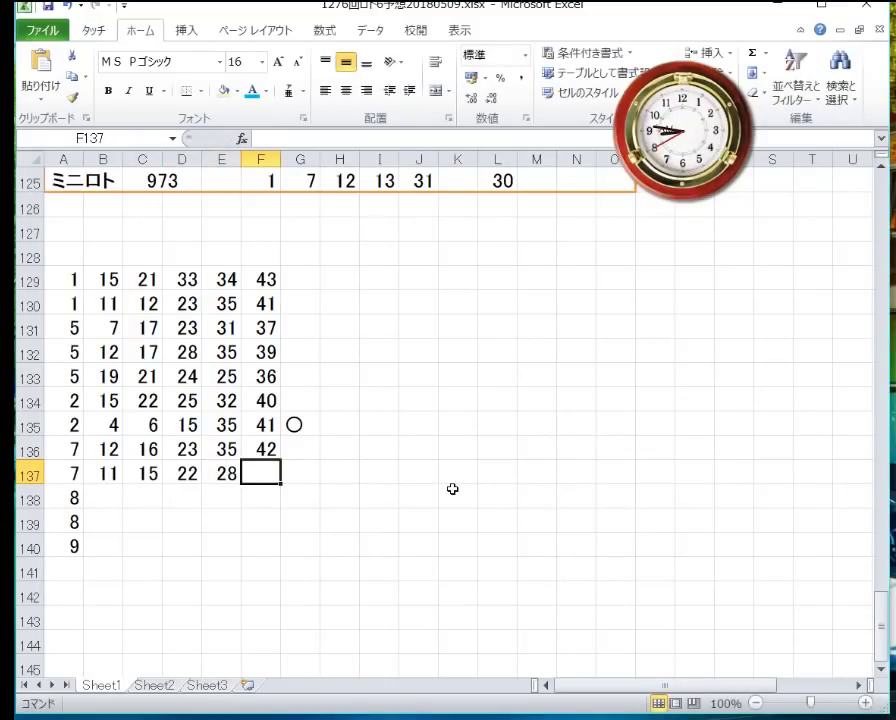
type("35")
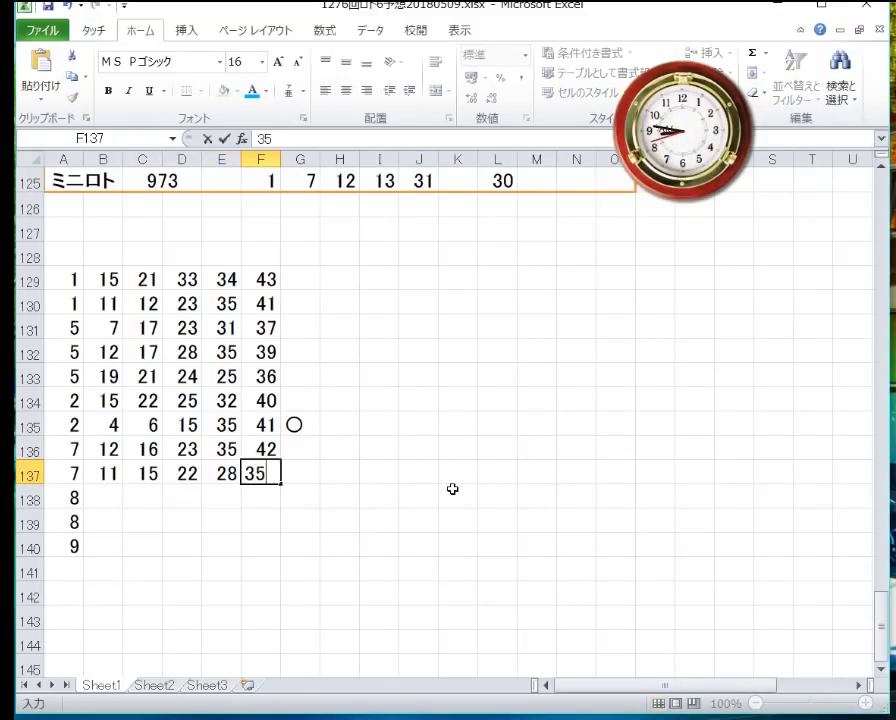
key("Return")
Step: Mark the row 137 combination with a ○ symbol in G137
key("Up")
key("Right")
type("maru")
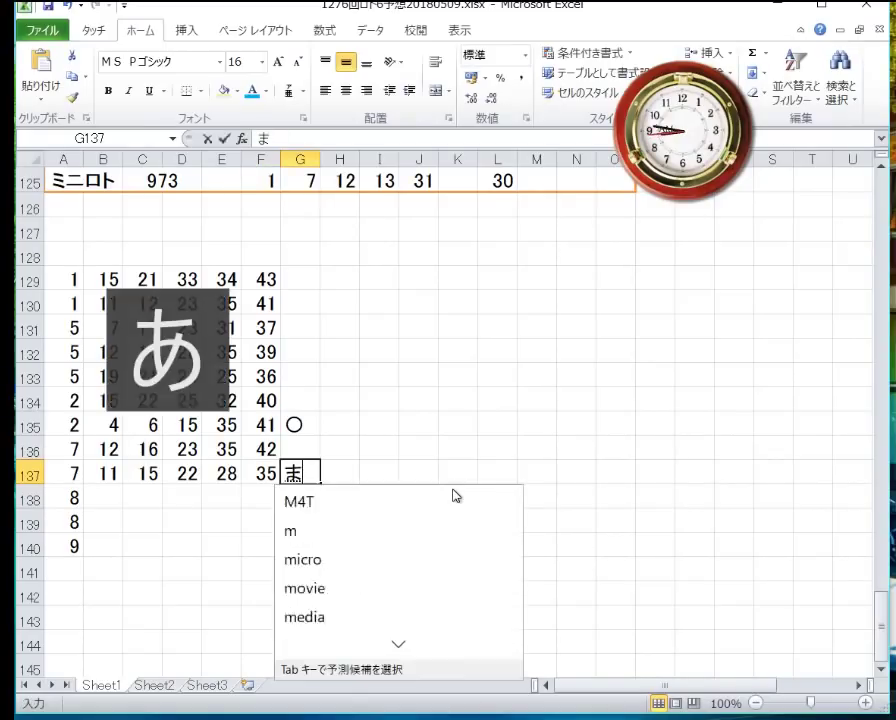
key("space")
key("Return")
key("Return")
key("Zenkaku_Hankaku")
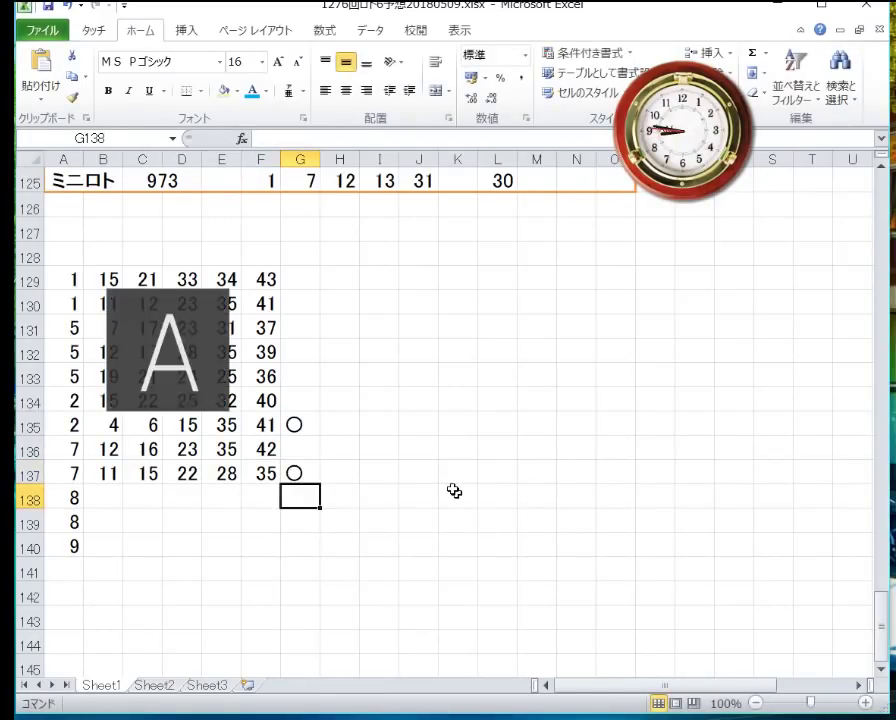
Step: Start the row 138 combination with 14 in B138 and 17 in C138
key("Left")
key("Left")
key("Left")
key("Left")
key("Left")
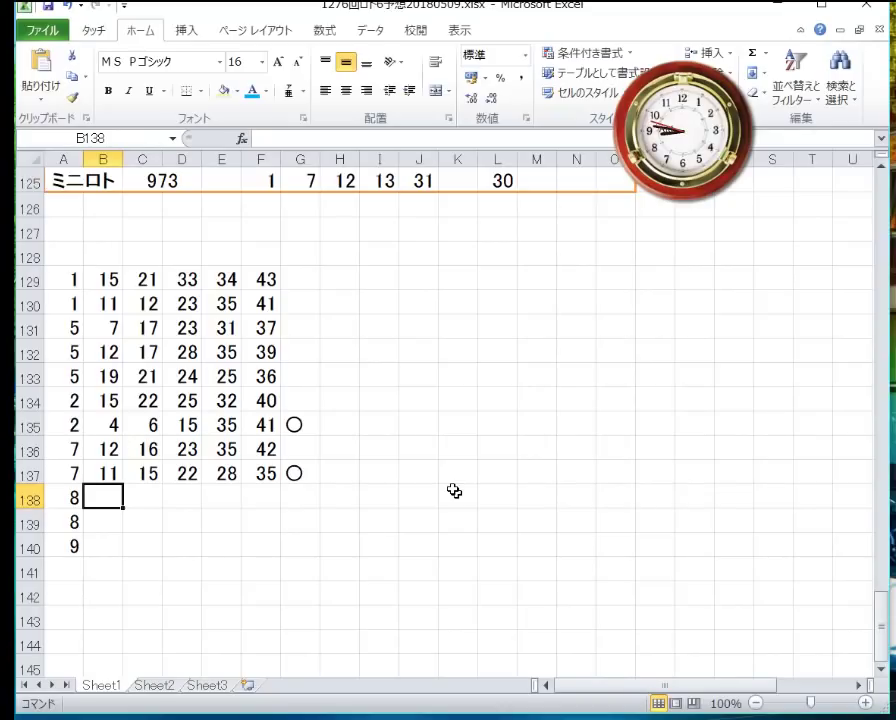
type("14")
key("Tab")
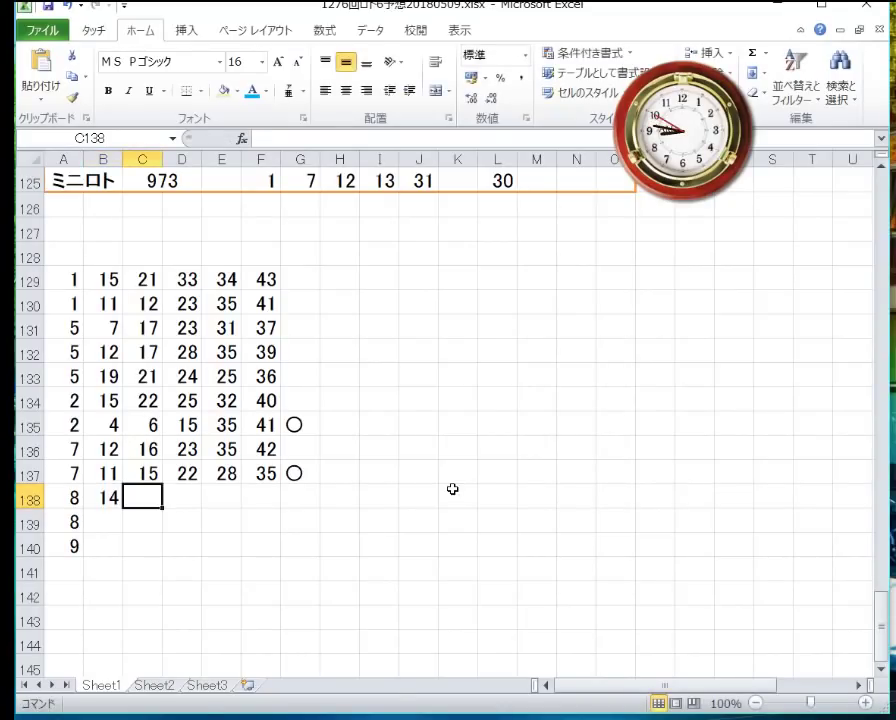
type("17")
key("Tab")
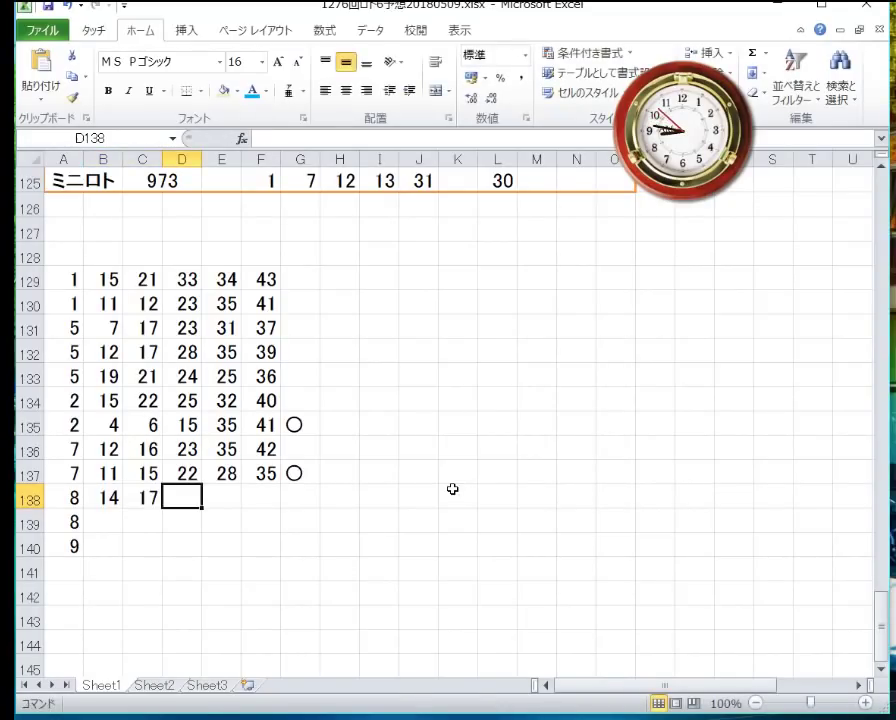
Step: Complete the row 138 combination with 27 in D138, 31 in E138 and 35 in F138
type("3")
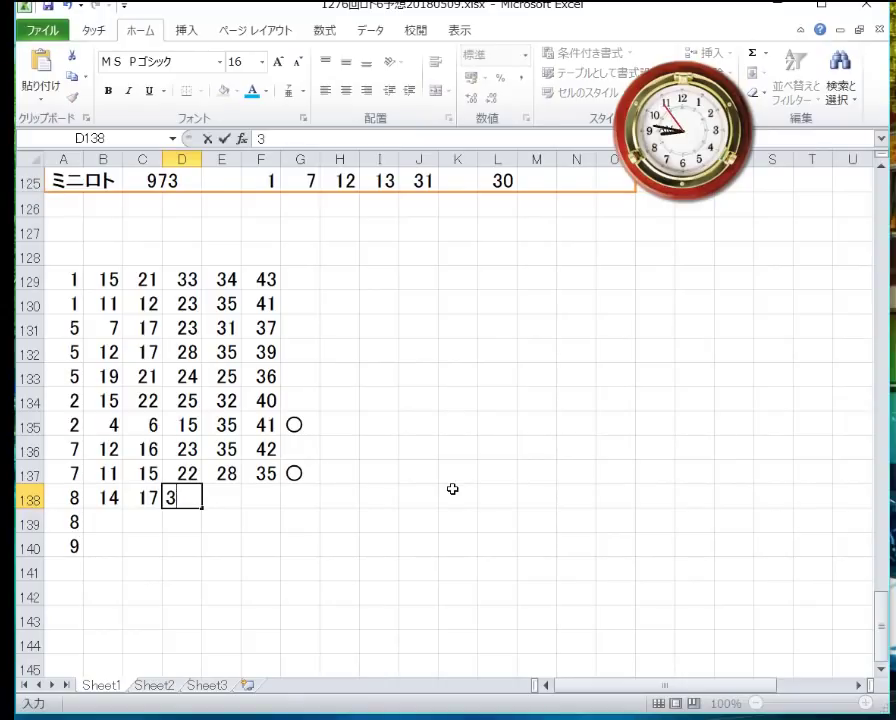
key("BackSpace")
type("27")
key("Tab")
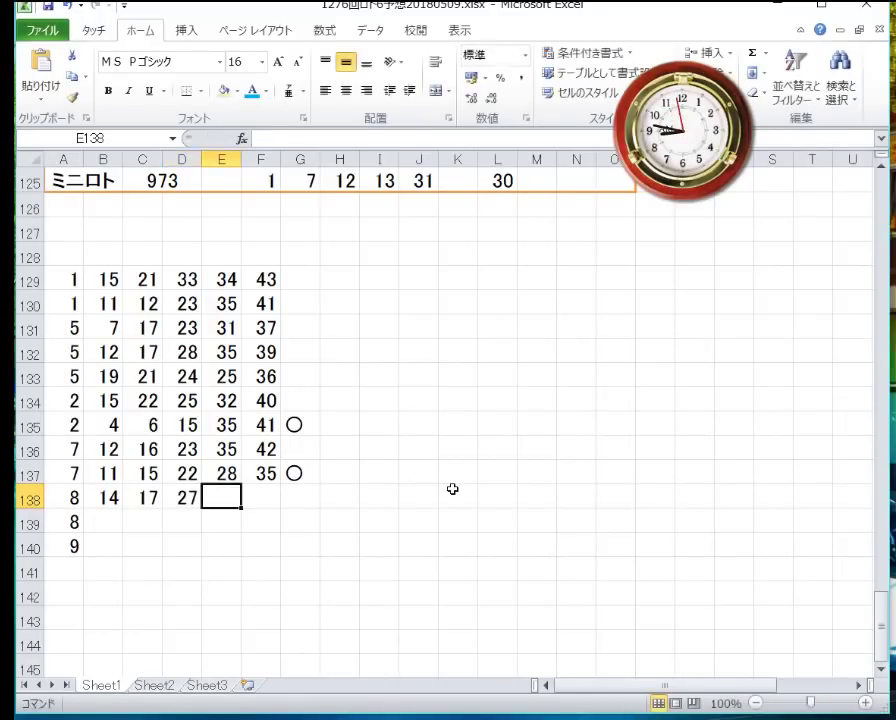
type("31")
key("Tab")
type("35")
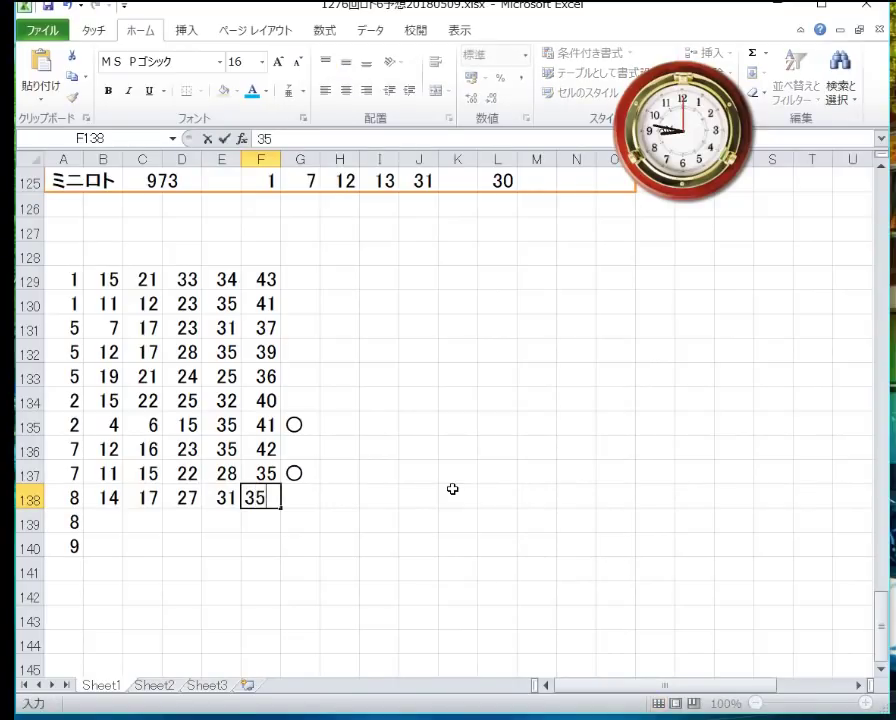
key("Down")
Step: Start the row 139 combination with 16 in B139 and 17 in C139
key("Left")
key("Left")
key("Left")
key("Left")
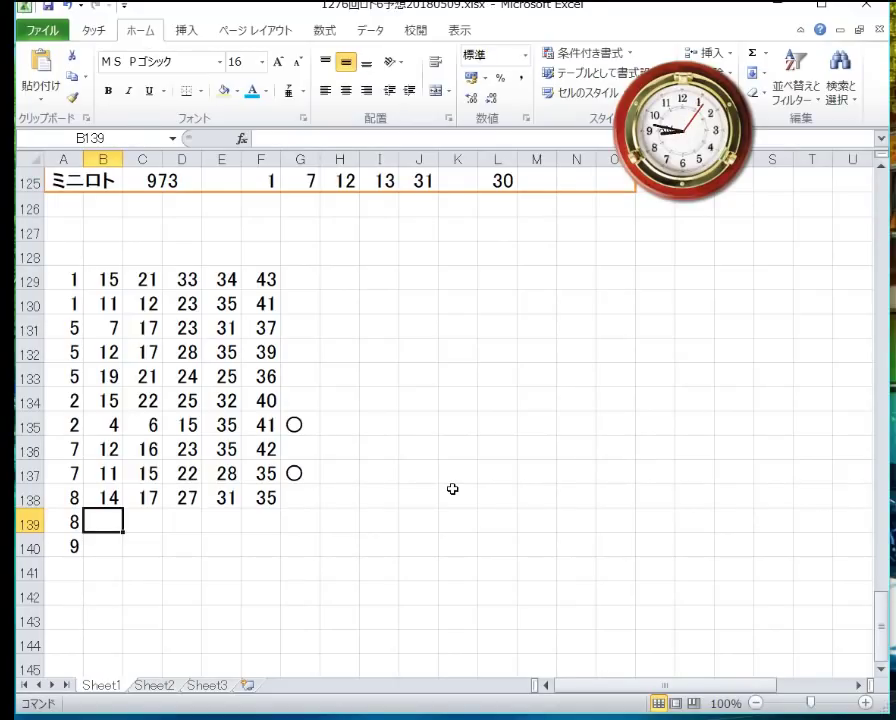
type("16")
key("Tab")
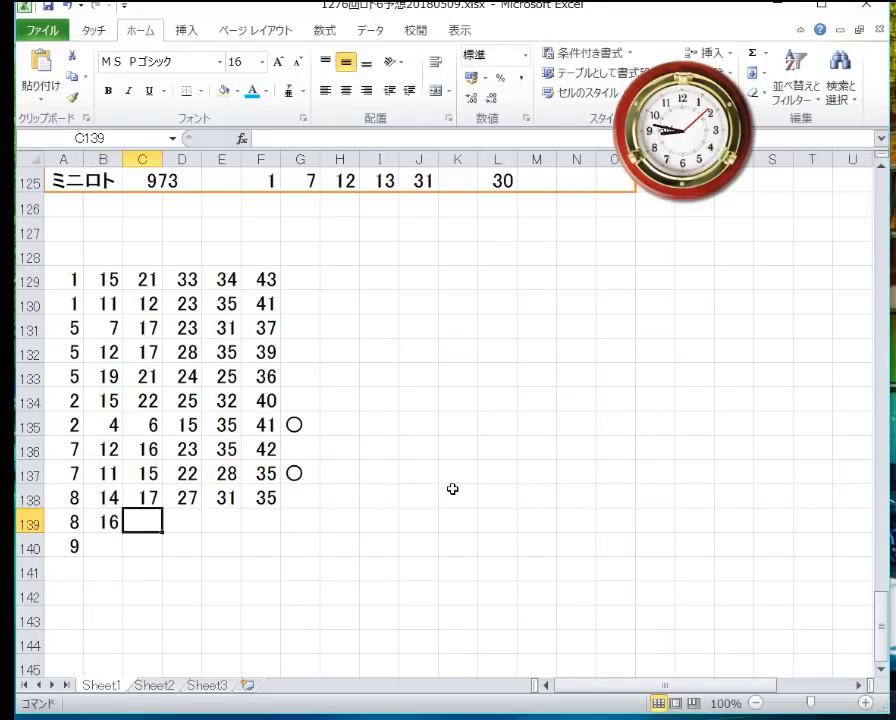
type("17")
key("Tab")
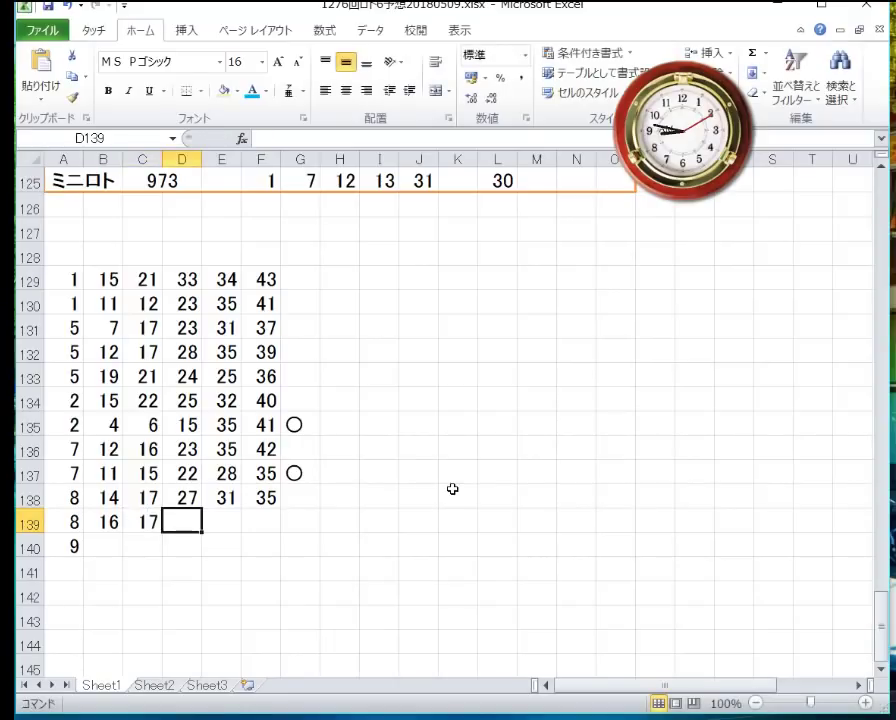
Step: Complete the row 139 combination with 18 in D139, 24 in E139 and 31 in F139
type("18")
key("Tab")
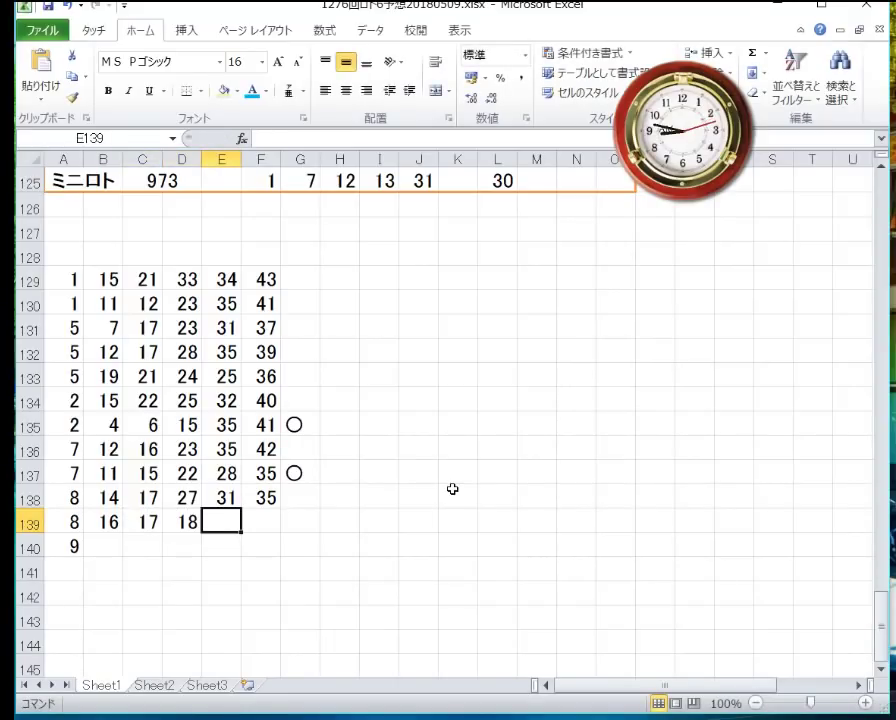
type("2")
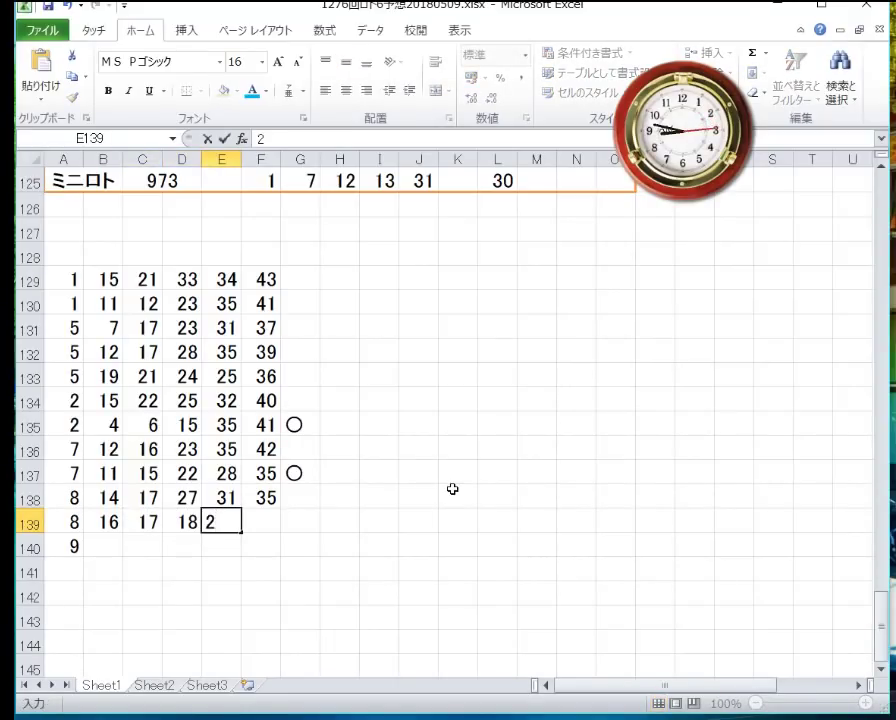
type("4")
key("Tab")
type("31")
key("Down")
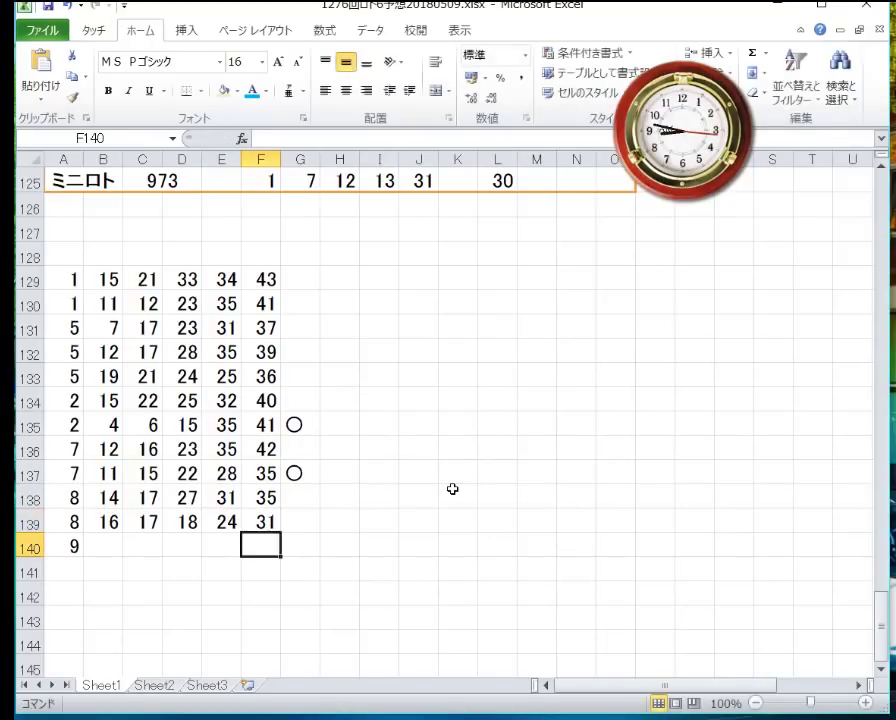
Step: Start the row 140 combination with 13 in B140 and 19 in C140
key("Left")
key("Left")
key("Left")
key("Left")
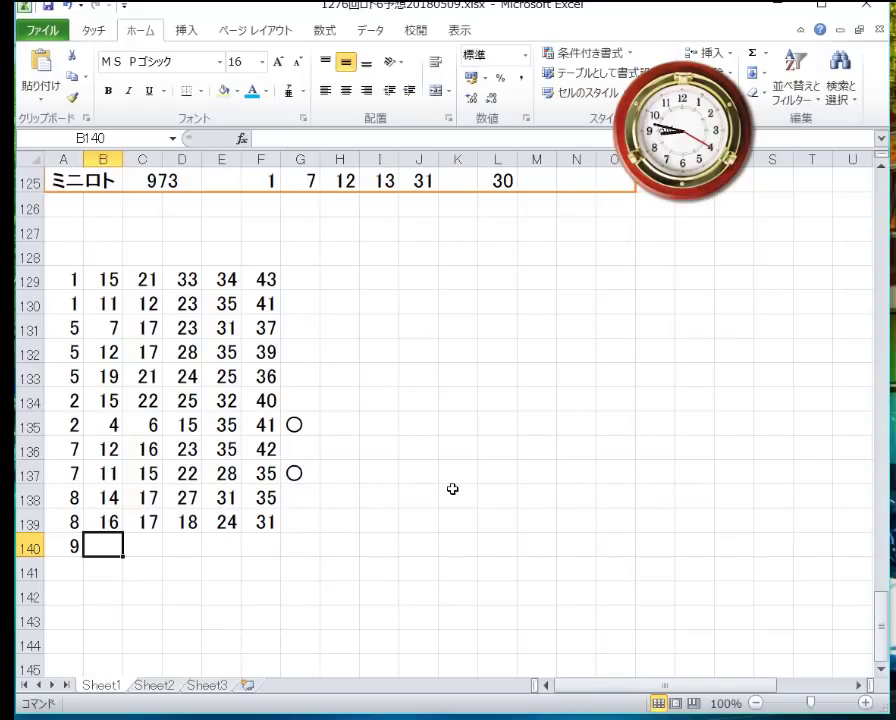
type("13")
key("Tab")
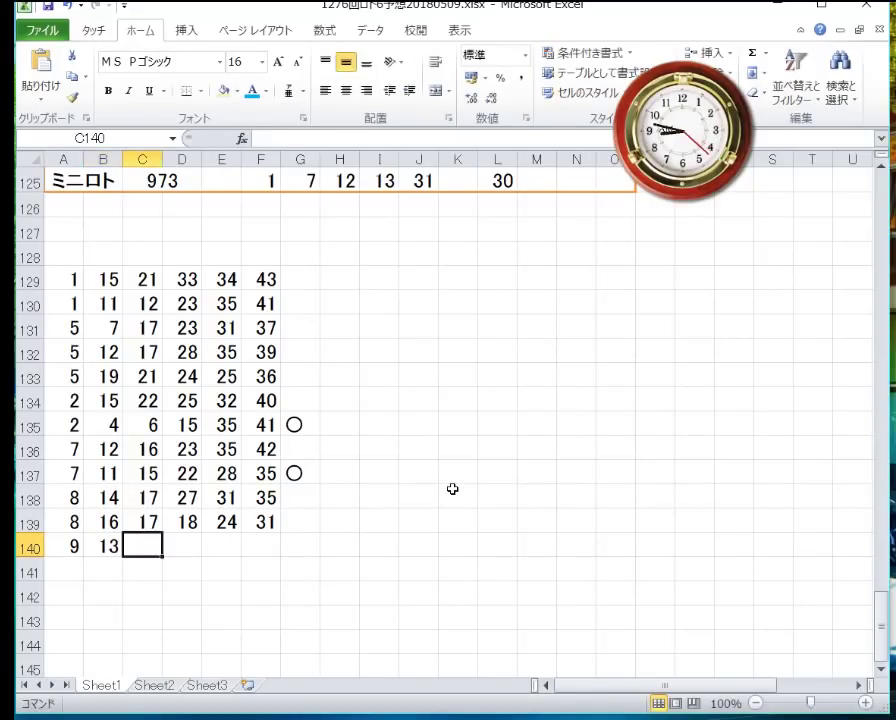
type("19")
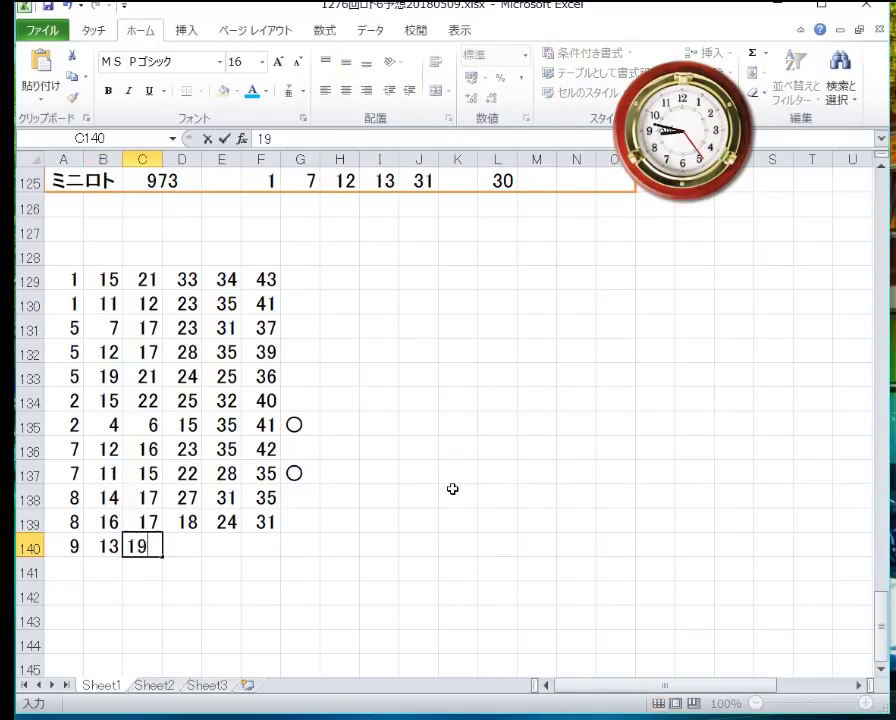
key("Tab")
Step: Complete the row 140 combination with 26 in D140, 32 in E140 and 41 in F140
type("2")
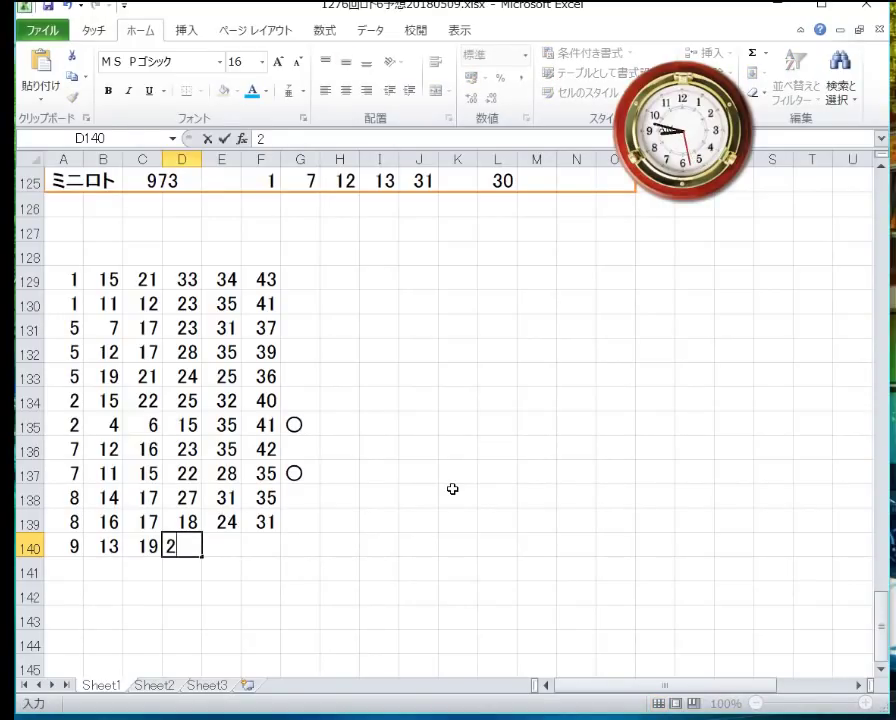
type("6")
key("Tab")
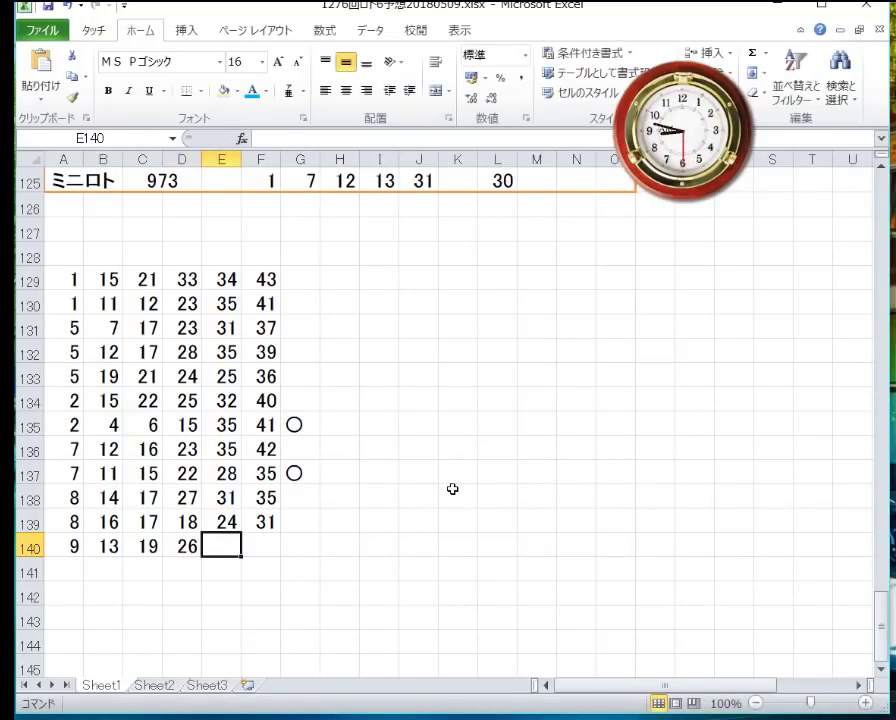
type("32")
key("Tab")
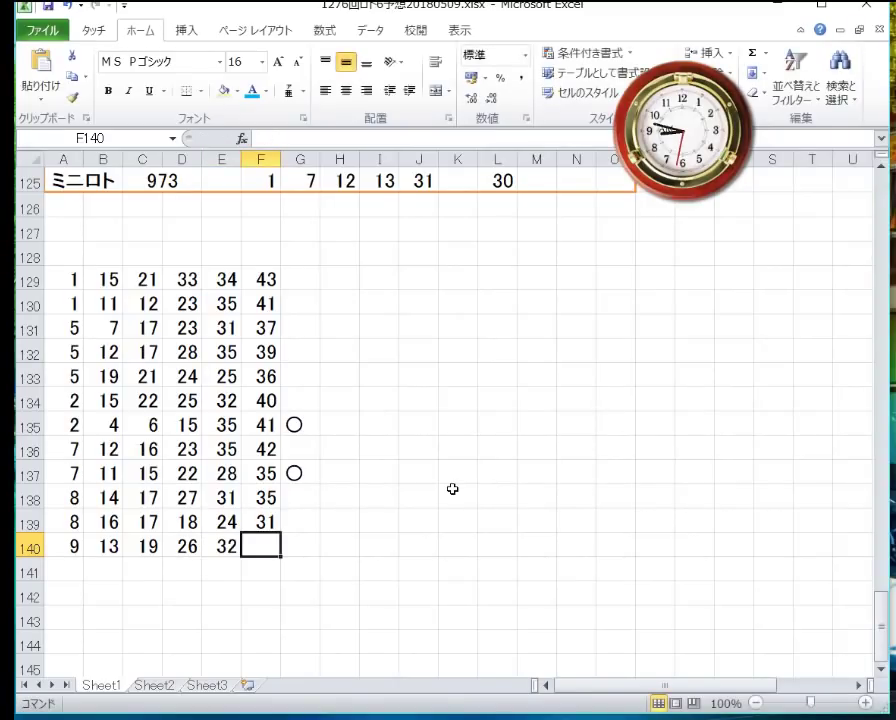
type("41")
key("Return")
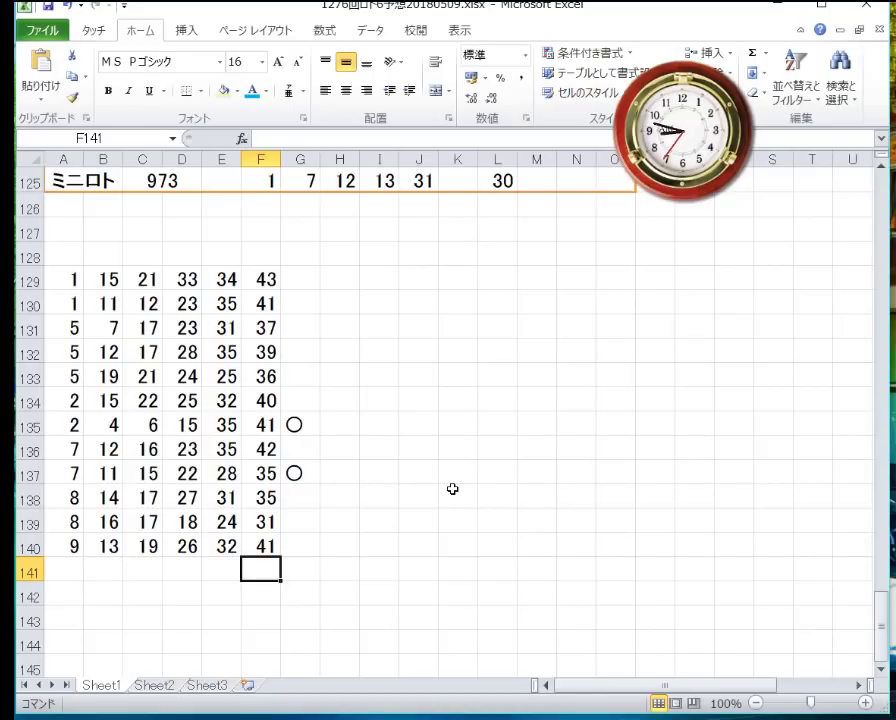
Step: Go back up the list of combinations to the last number of row 137, in F137
key("Up")
key("Up")
key("Up")
key("Up")
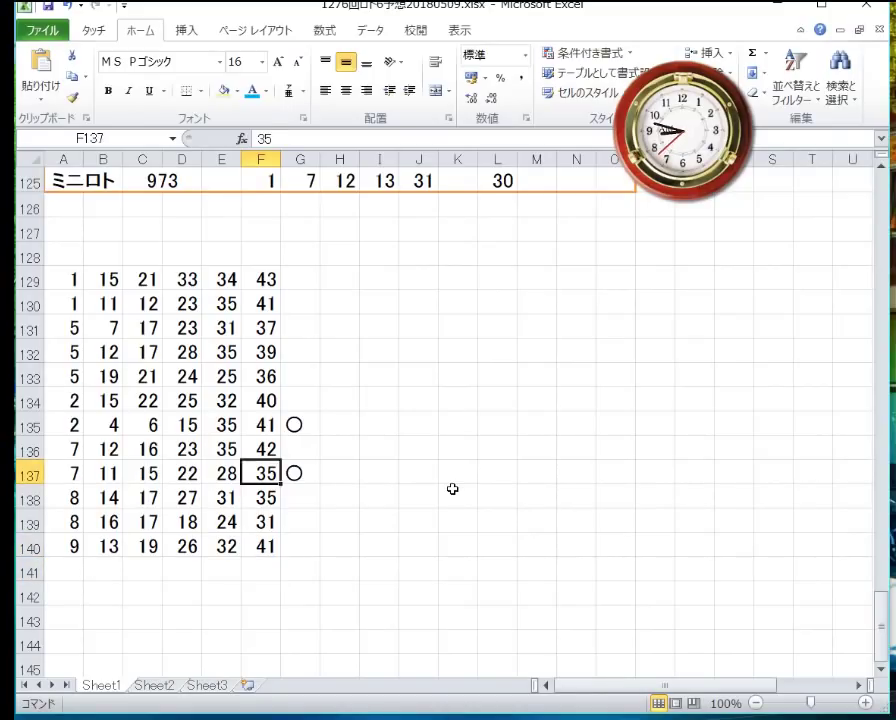